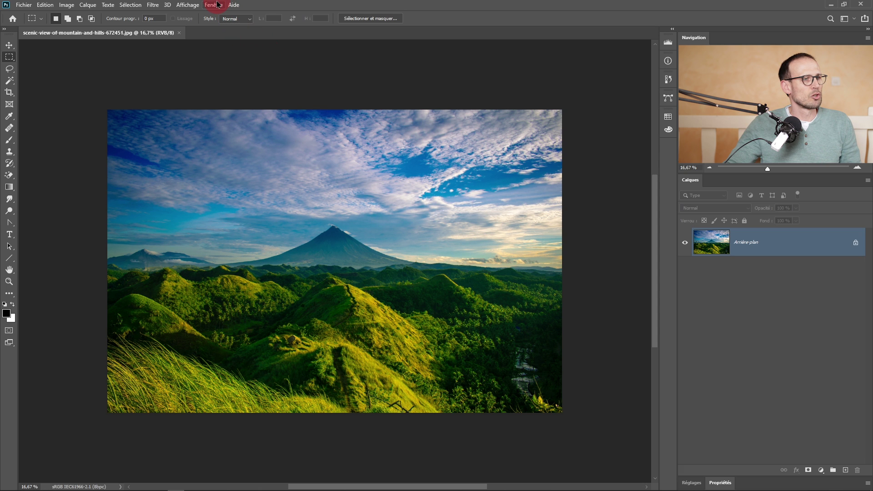
- Show the Couches (Channels) panel and make it taller beside the image
{"action": "left_click", "coordinate": [214, 6]}
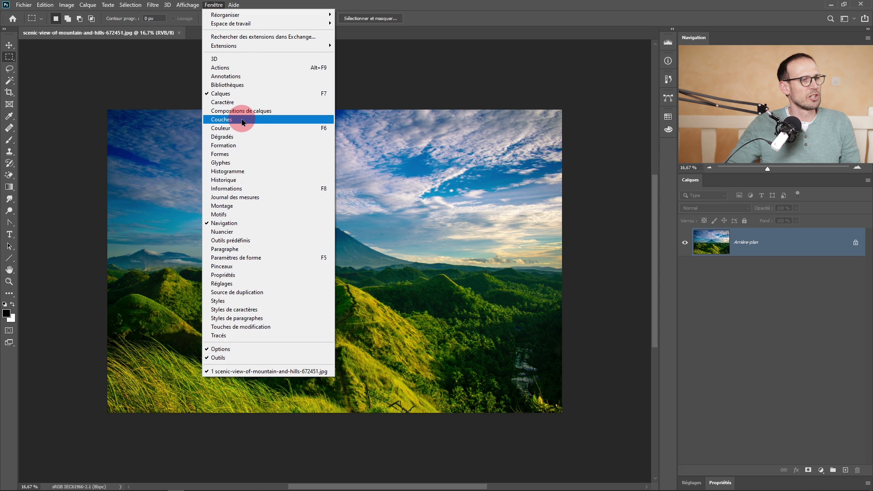
{"action": "left_click", "coordinate": [255, 121]}
{"action": "left_click_drag", "start_coordinate": [569, 94], "coordinate": [567, 82]}
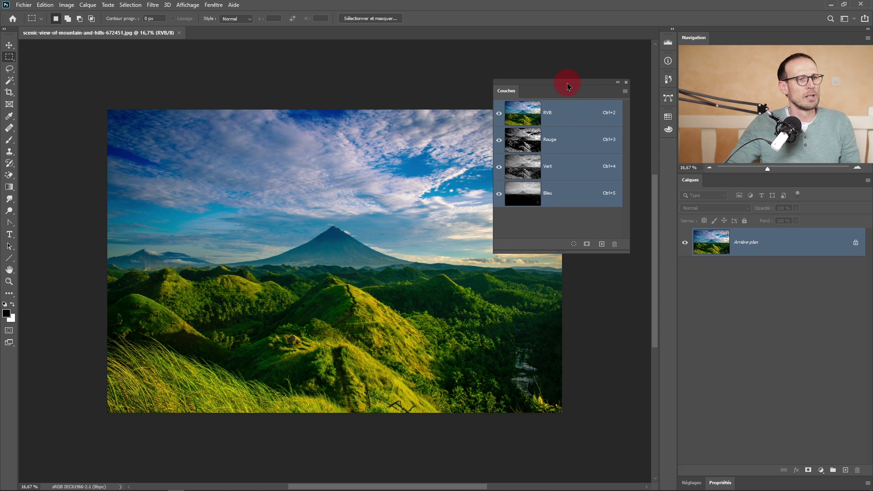
{"action": "left_click_drag", "start_coordinate": [555, 251], "coordinate": [555, 284]}
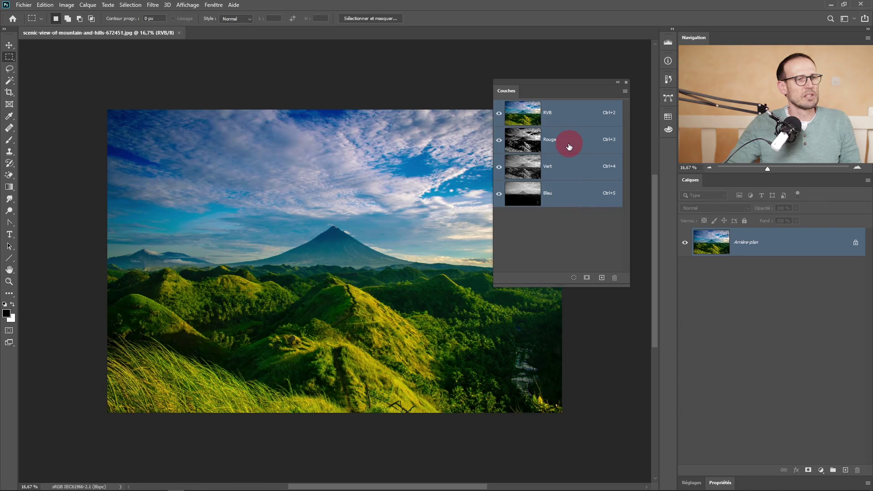
- Compare the Red, Green and Blue channels one by one, ending on the Red channel
{"action": "left_click", "coordinate": [568, 144]}
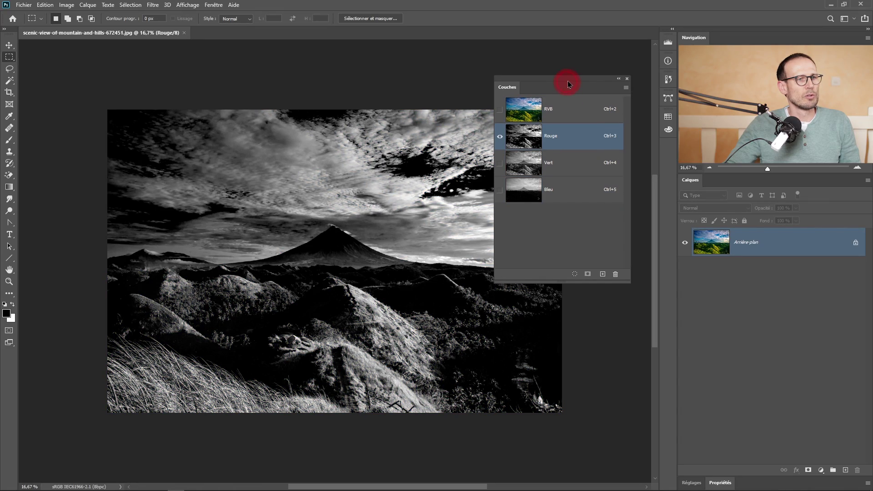
{"action": "left_click_drag", "start_coordinate": [568, 80], "coordinate": [582, 58]}
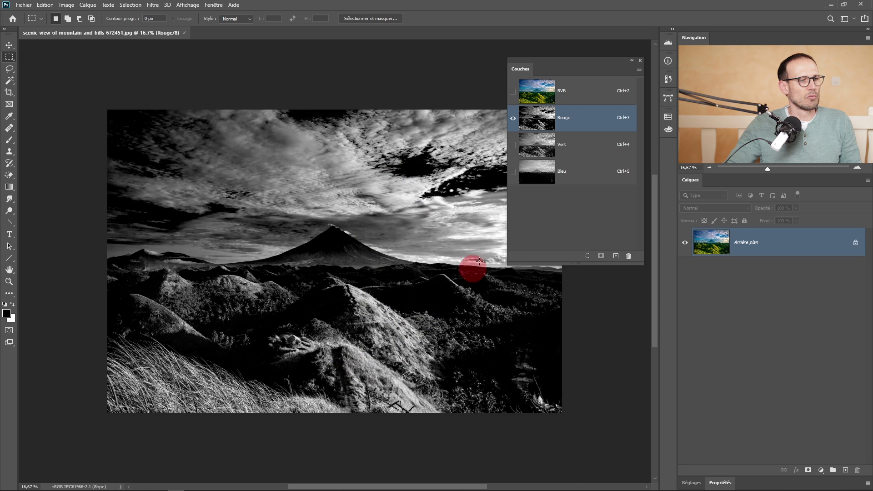
{"action": "left_click", "coordinate": [577, 149]}
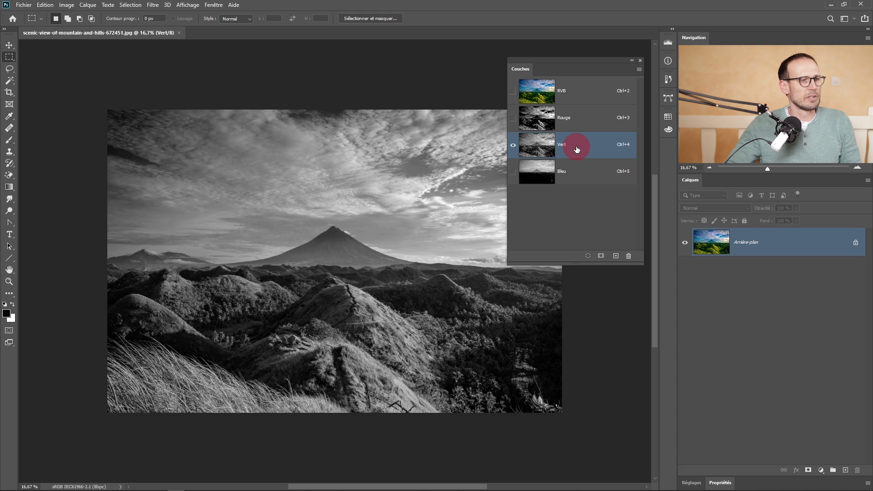
{"action": "left_click", "coordinate": [577, 172]}
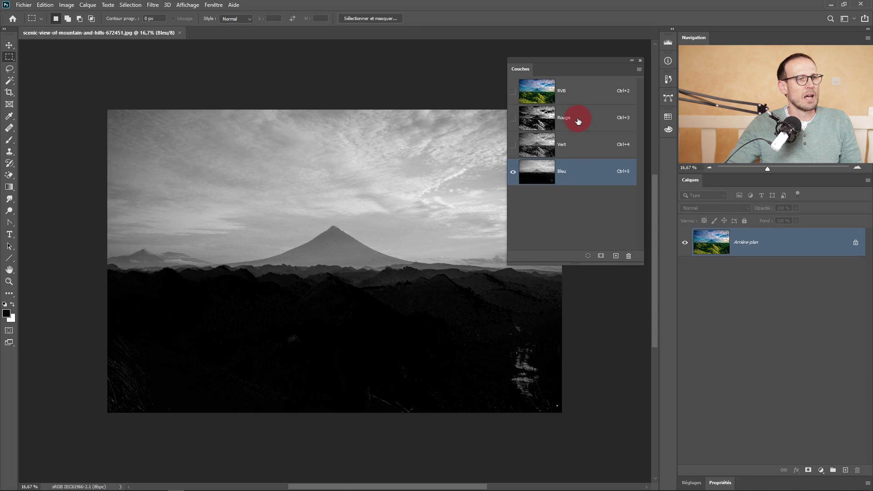
{"action": "left_click", "coordinate": [578, 120]}
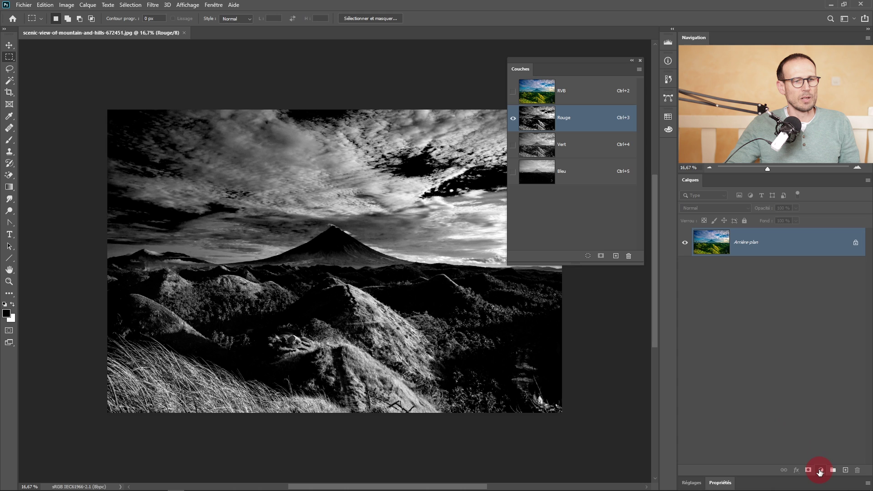
- Add a Mélangeur de couches adjustment layer and bring up its Paramètre prédéfini list
{"action": "left_click", "coordinate": [821, 471]}
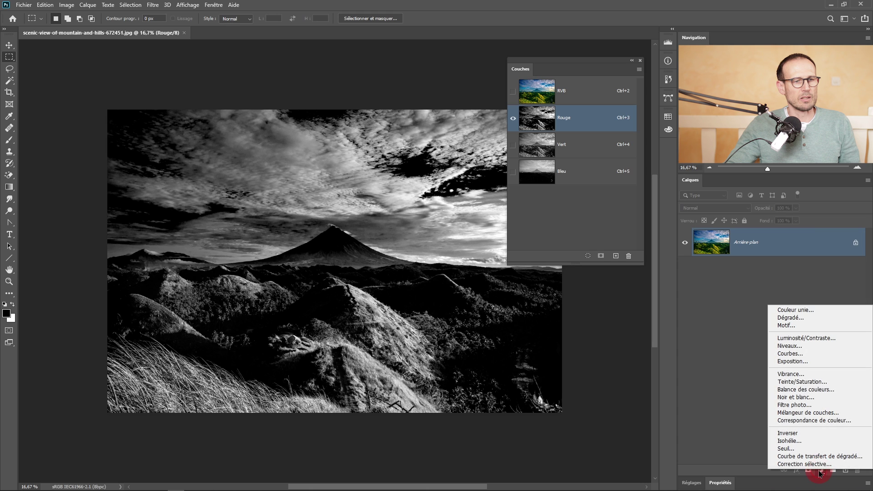
{"action": "left_click", "coordinate": [816, 415]}
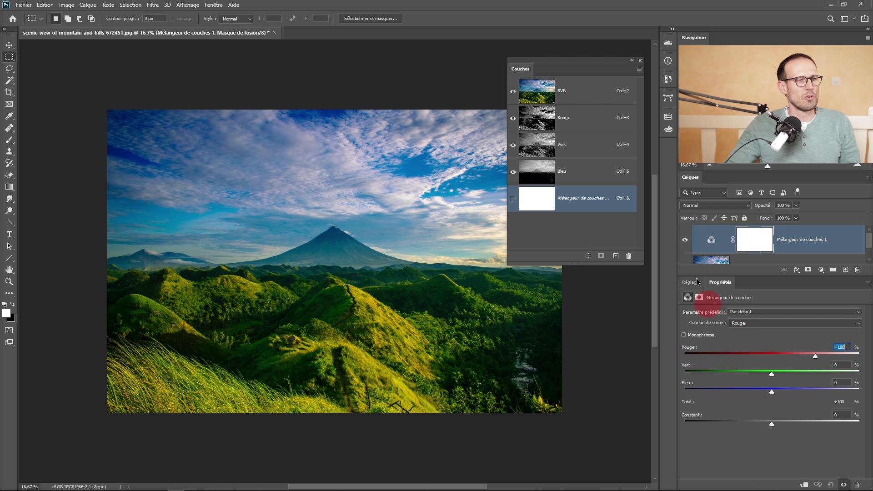
{"action": "left_click_drag", "start_coordinate": [617, 66], "coordinate": [178, 87]}
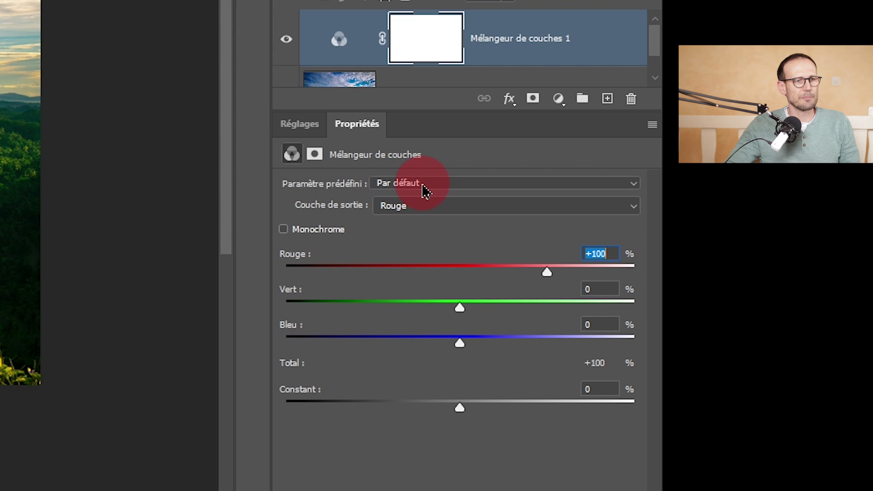
{"action": "left_click", "coordinate": [425, 186]}
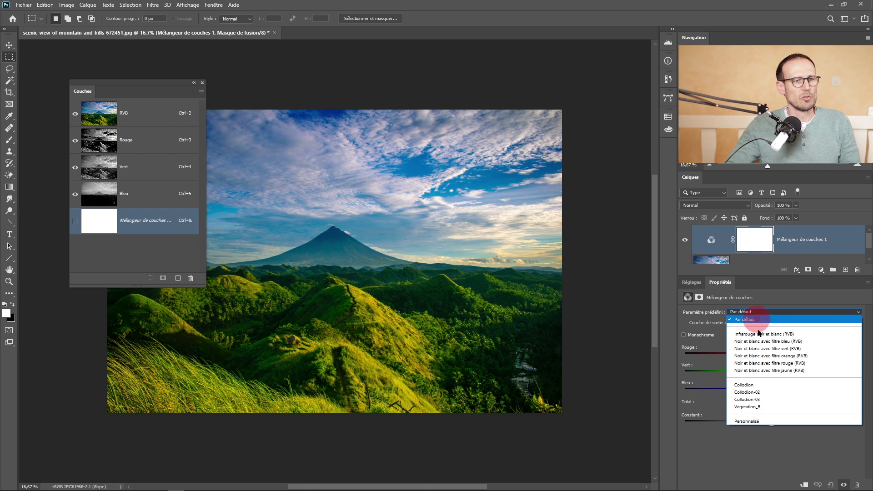
- Try the red and green filter presets, then settle on 'Noir et blanc avec filtre orange (RVB)'
{"action": "left_click", "coordinate": [751, 363]}
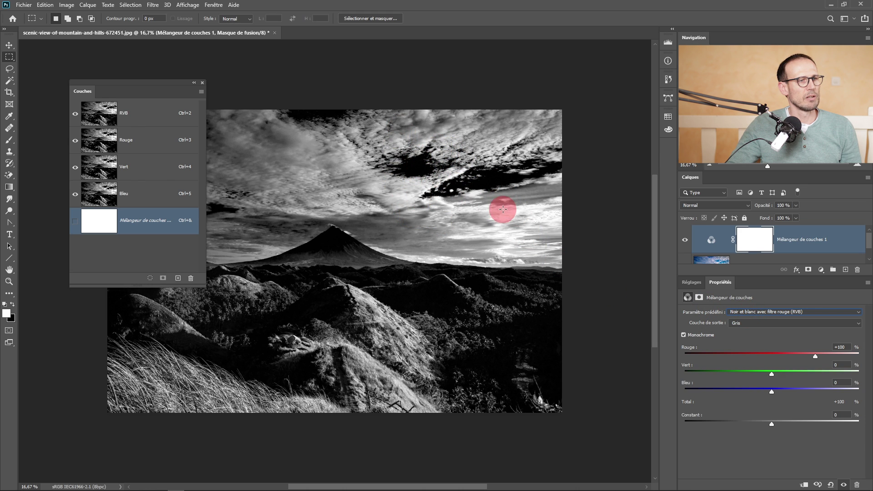
{"action": "left_click", "coordinate": [748, 314]}
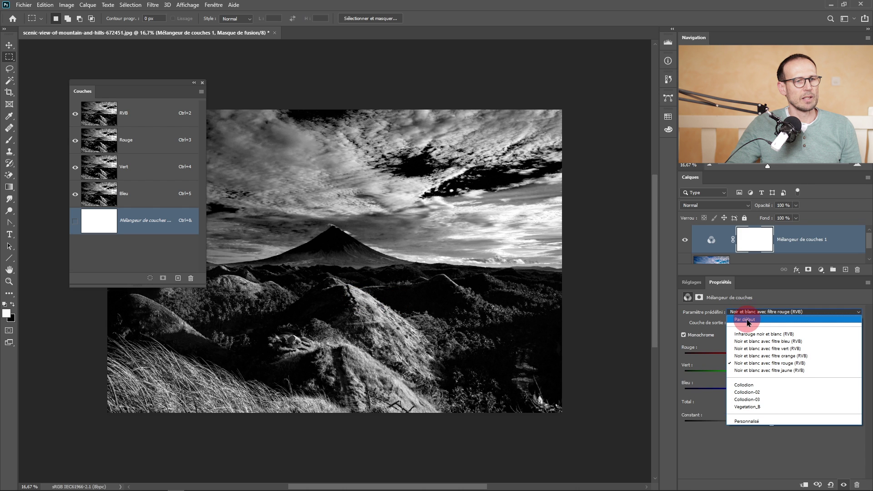
{"action": "left_click", "coordinate": [752, 348]}
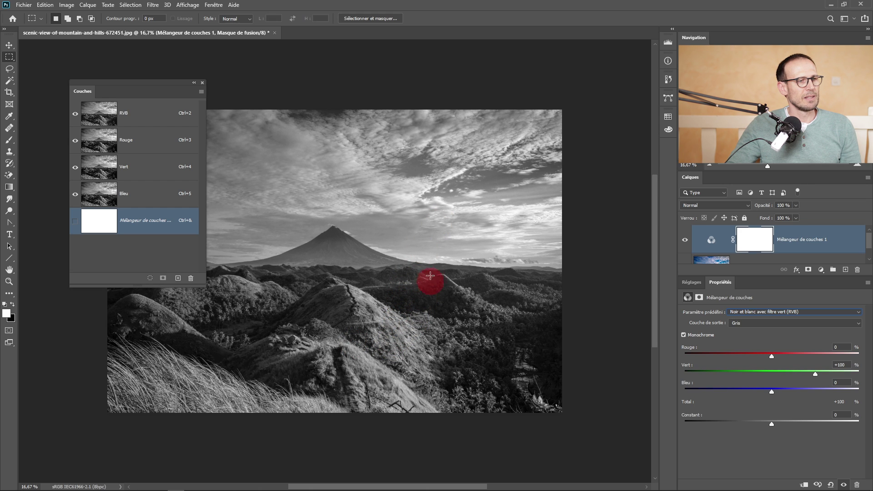
{"action": "left_click", "coordinate": [749, 318]}
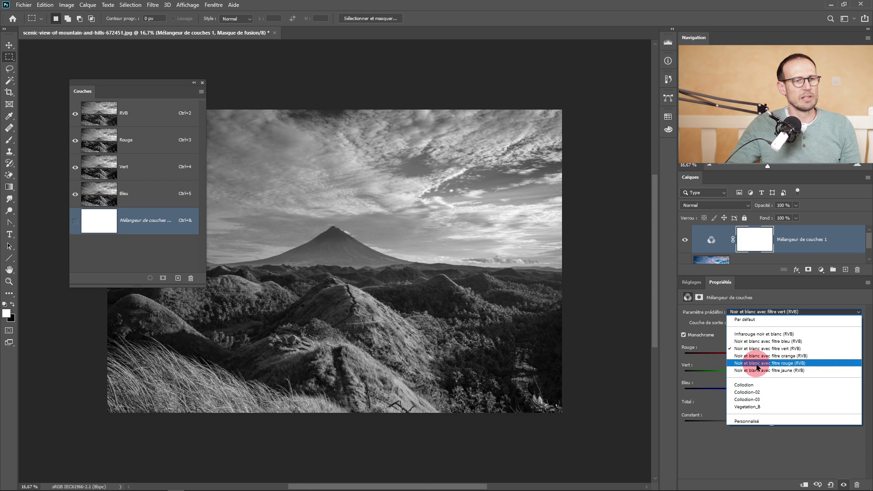
{"action": "left_click", "coordinate": [803, 358]}
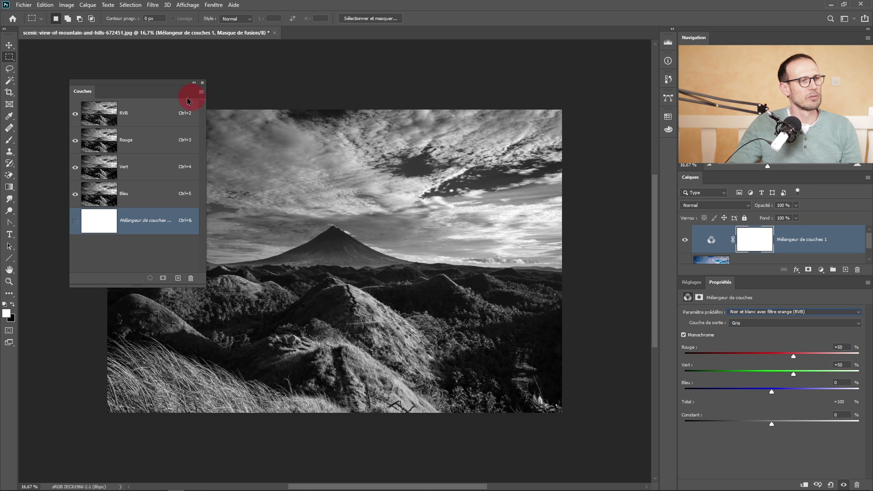
{"action": "left_click_drag", "start_coordinate": [180, 85], "coordinate": [143, 81]}
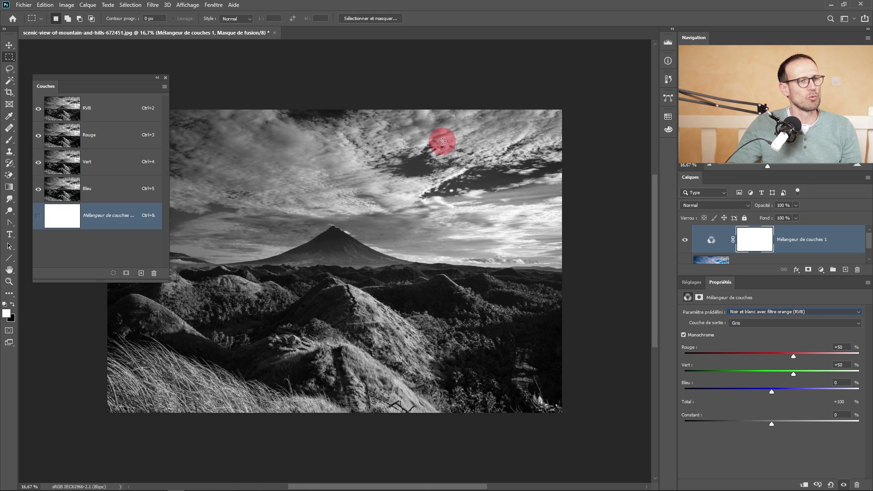
- Add a second Mélangeur de couches layer using the 'Noir et blanc avec filtre rouge (RVB)' preset
{"action": "left_click", "coordinate": [159, 80]}
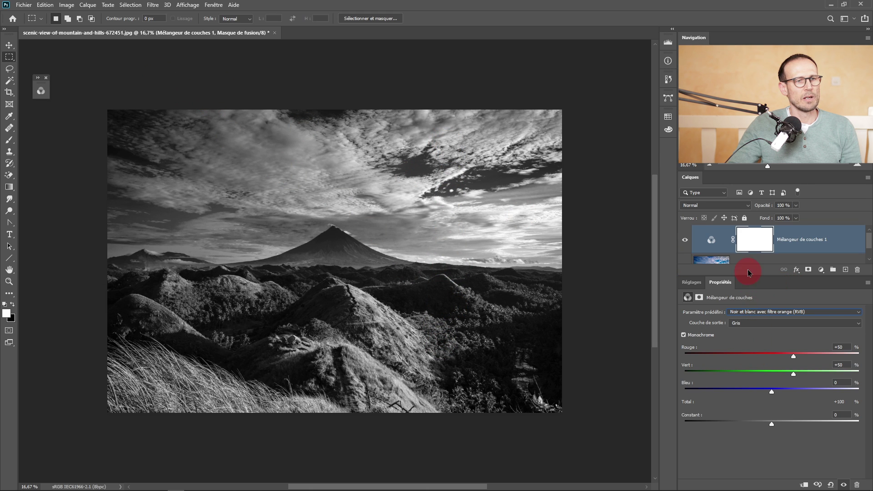
{"action": "left_click_drag", "start_coordinate": [745, 266], "coordinate": [779, 274]}
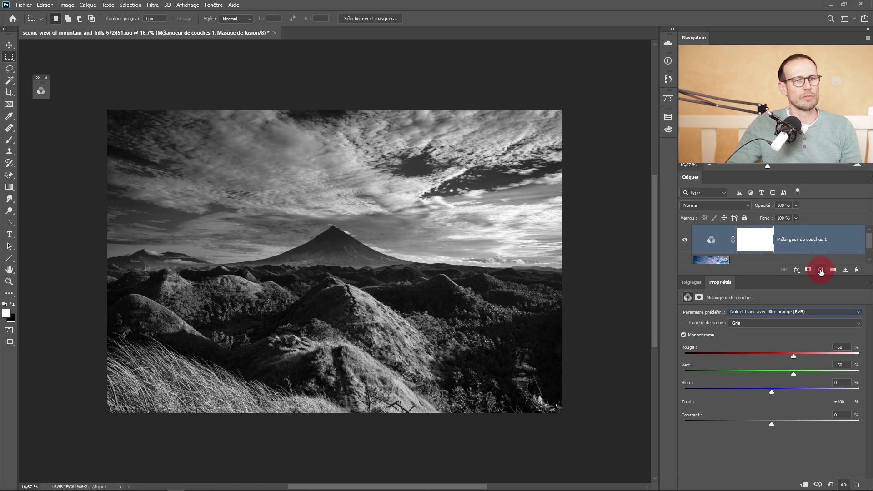
{"action": "left_click", "coordinate": [821, 272]}
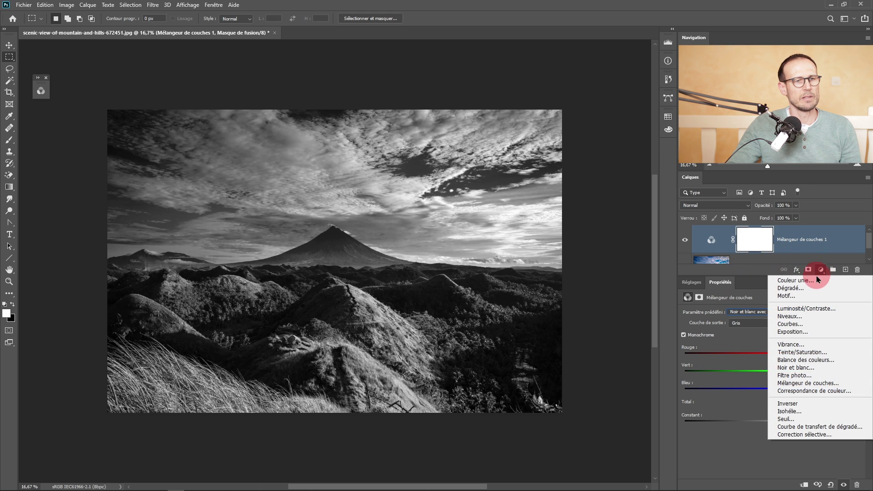
{"action": "left_click", "coordinate": [792, 384]}
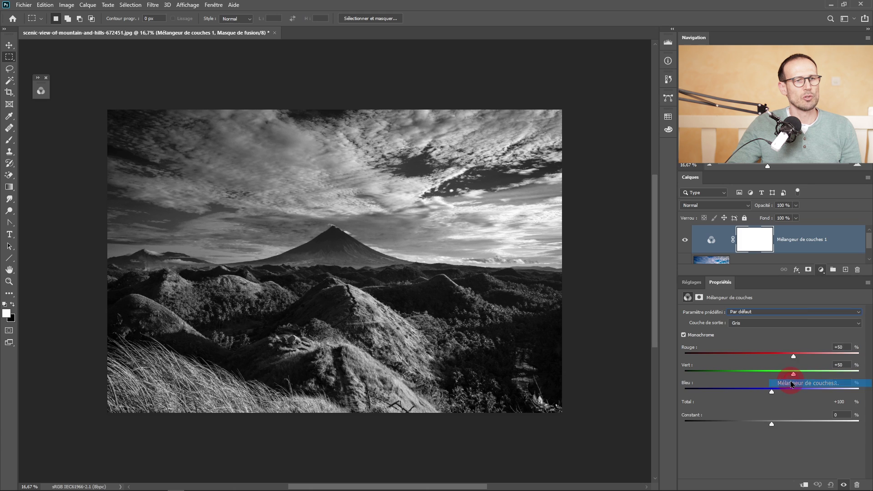
{"action": "left_click_drag", "start_coordinate": [764, 276], "coordinate": [766, 293]}
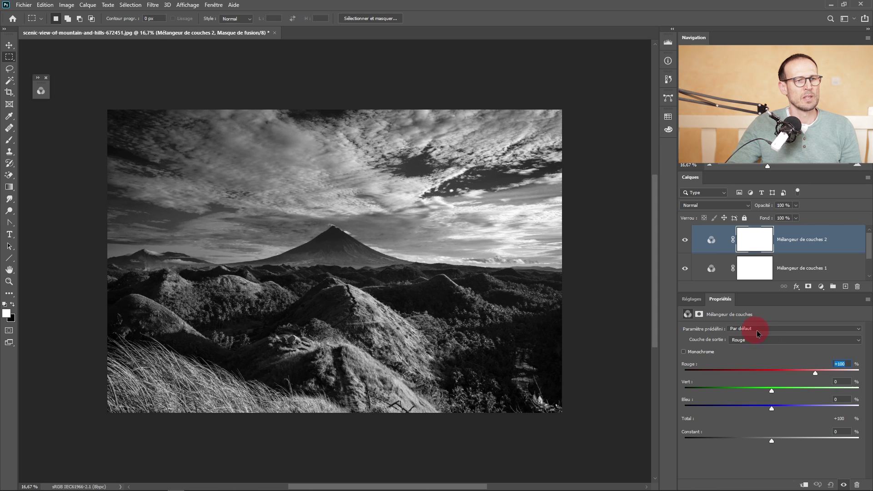
{"action": "left_click", "coordinate": [760, 329]}
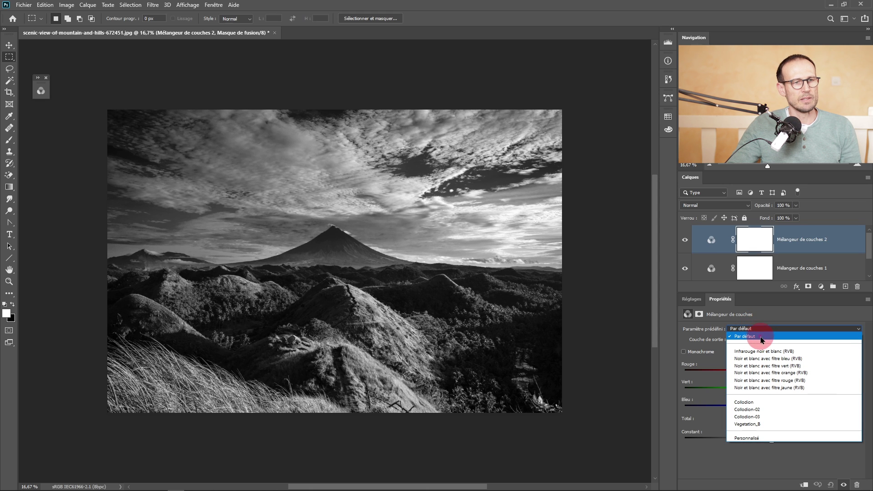
{"action": "left_click", "coordinate": [759, 382]}
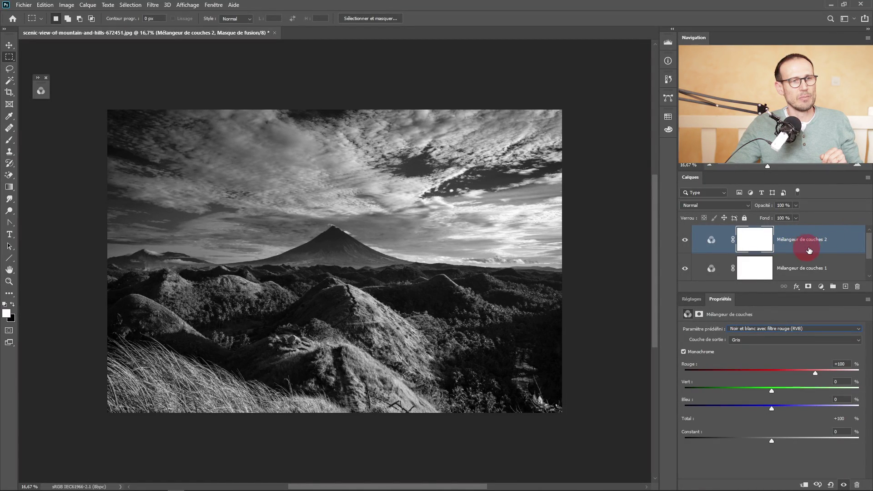
- Set Mélangeur de couches 2's knockout to Profond, then toggle its visibility to compare
{"action": "left_click", "coordinate": [868, 179]}
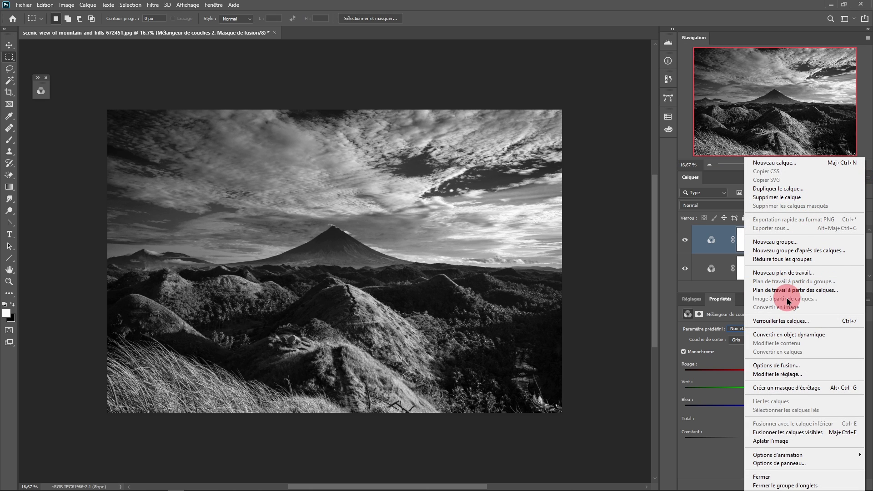
{"action": "left_click", "coordinate": [790, 366]}
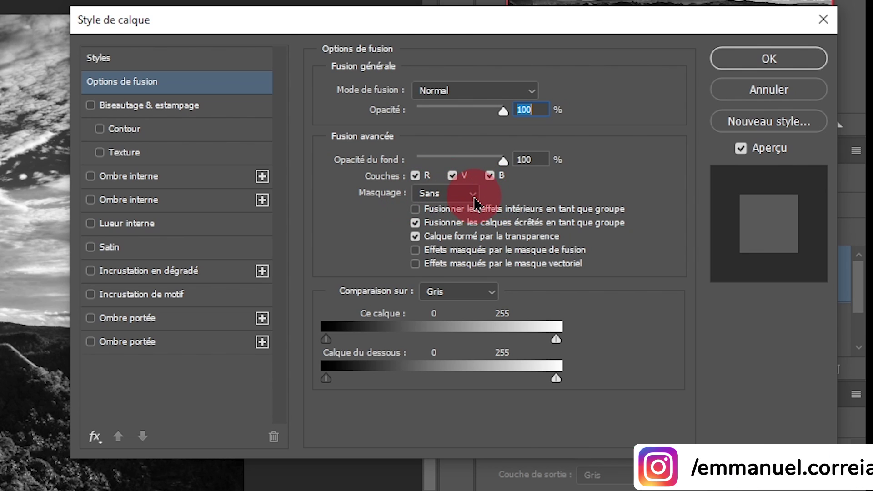
{"action": "left_click", "coordinate": [474, 198]}
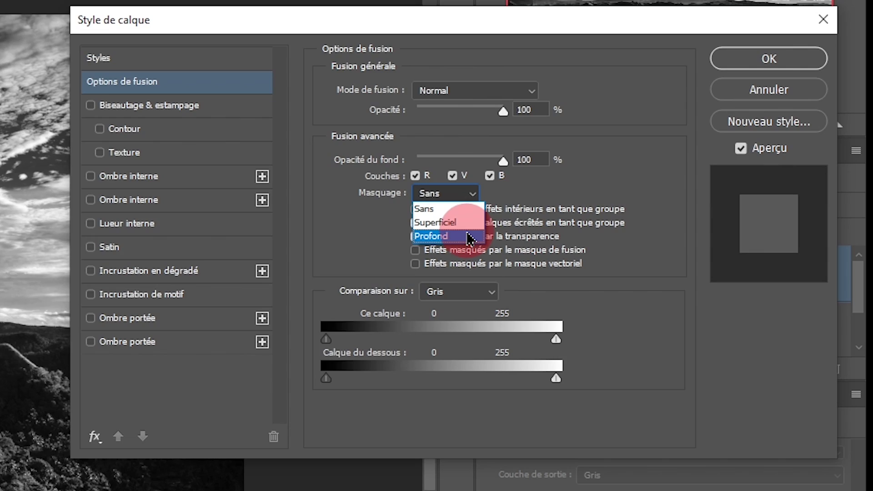
{"action": "left_click", "coordinate": [469, 236]}
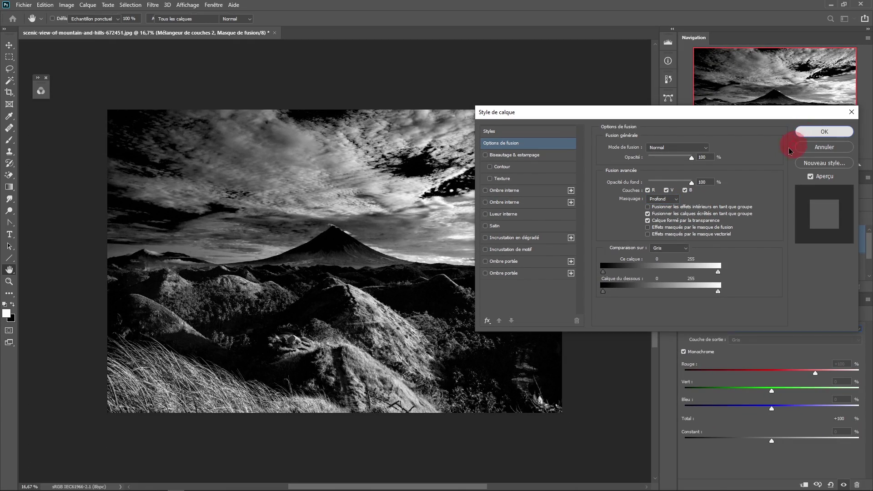
{"action": "left_click", "coordinate": [825, 132]}
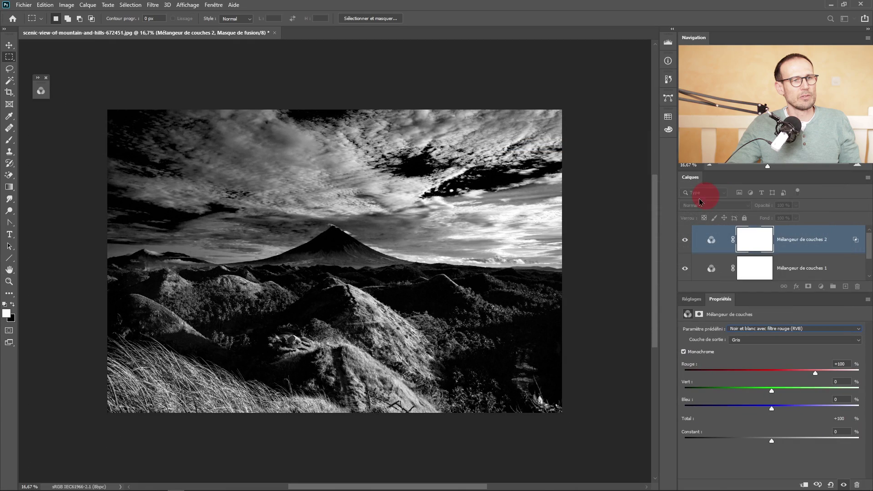
{"action": "left_click", "coordinate": [685, 246]}
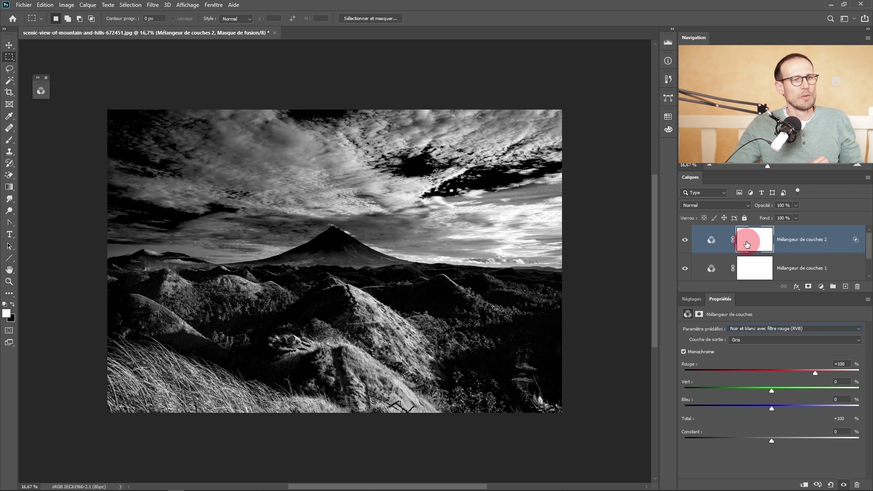
- Select the layer mask thumbnail of Mélangeur de couches 2 for editing
{"action": "left_click", "coordinate": [747, 244]}
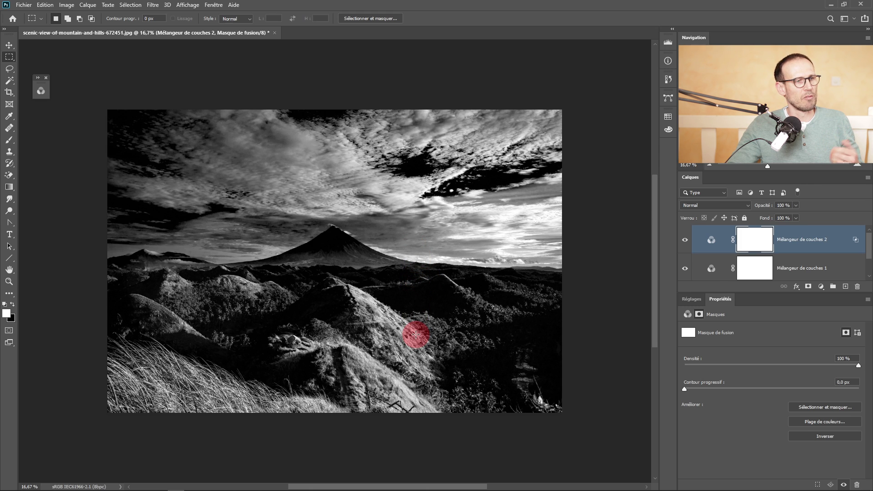
- Set up the Gradient tool with the Premier plan -> arrière-plan gradient in Normal mode
{"action": "left_click", "coordinate": [9, 192]}
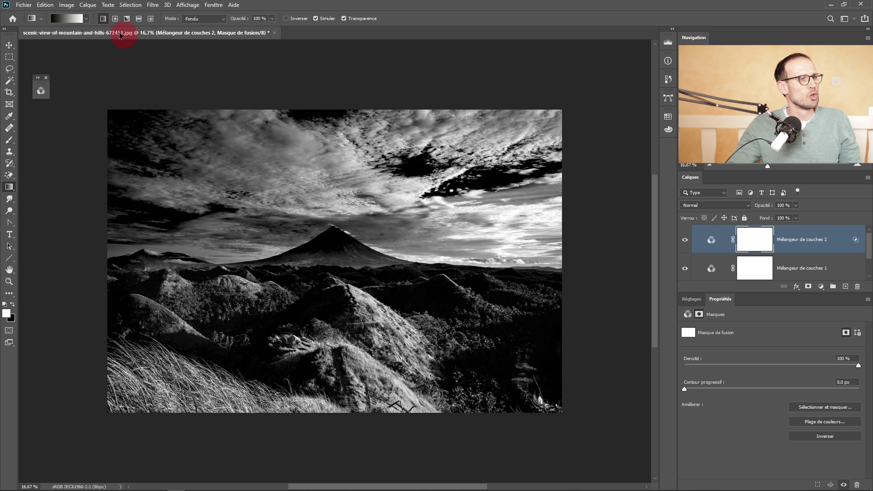
{"action": "left_click", "coordinate": [76, 22]}
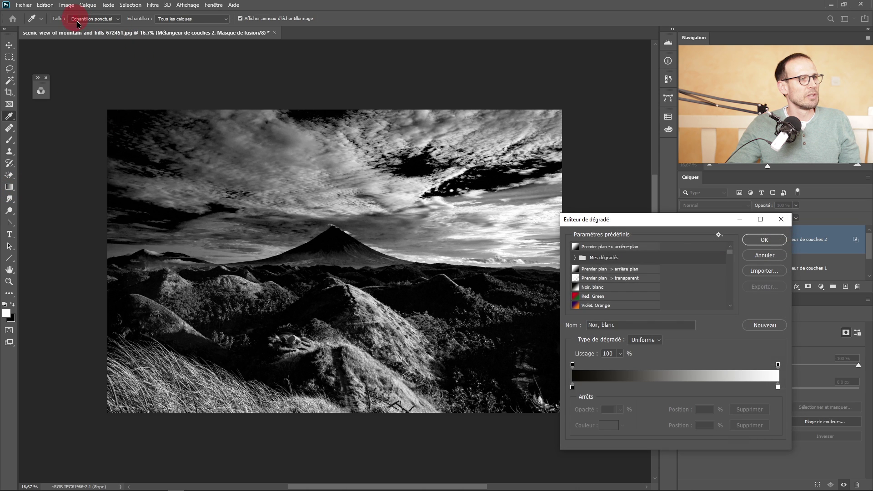
{"action": "left_click", "coordinate": [608, 247]}
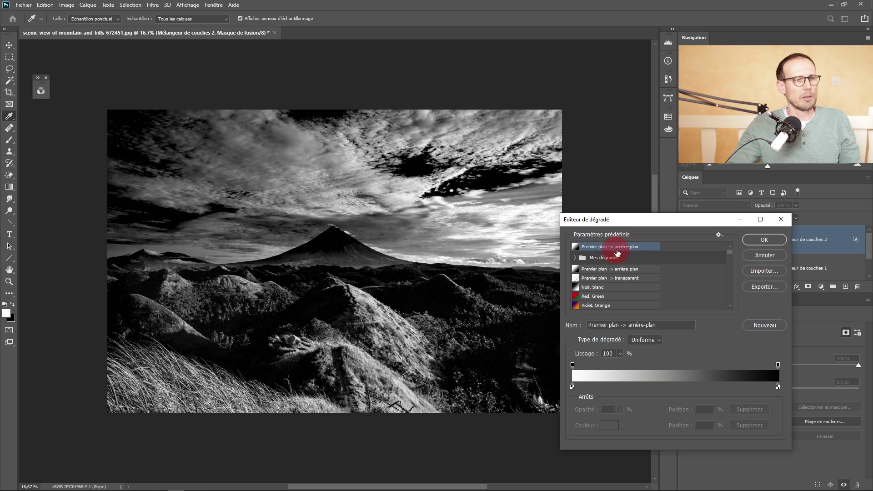
{"action": "left_click", "coordinate": [765, 241]}
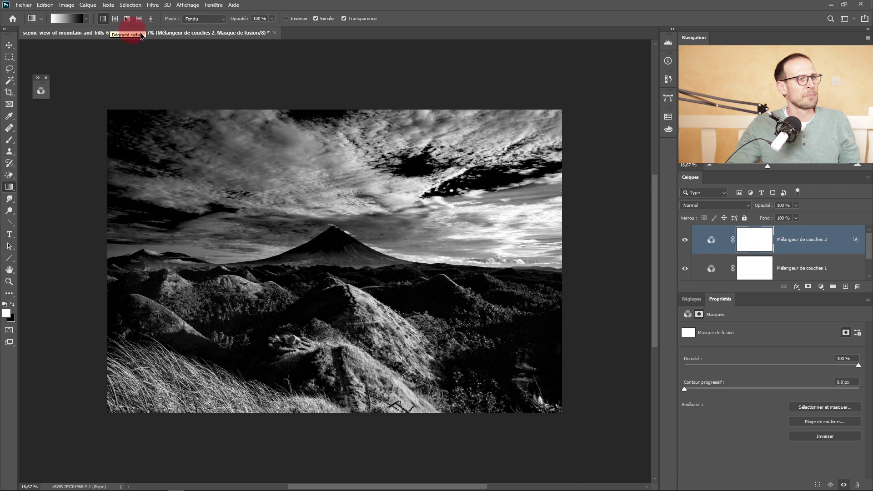
{"action": "left_click", "coordinate": [200, 19]}
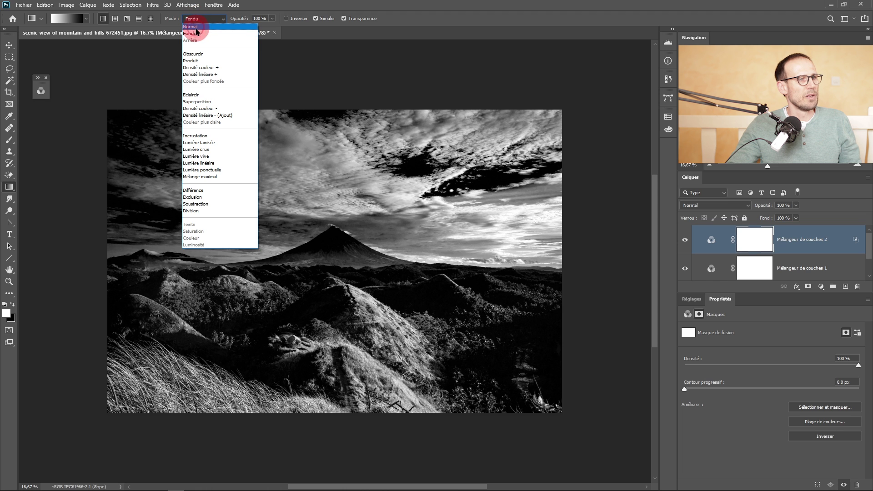
{"action": "left_click", "coordinate": [196, 27]}
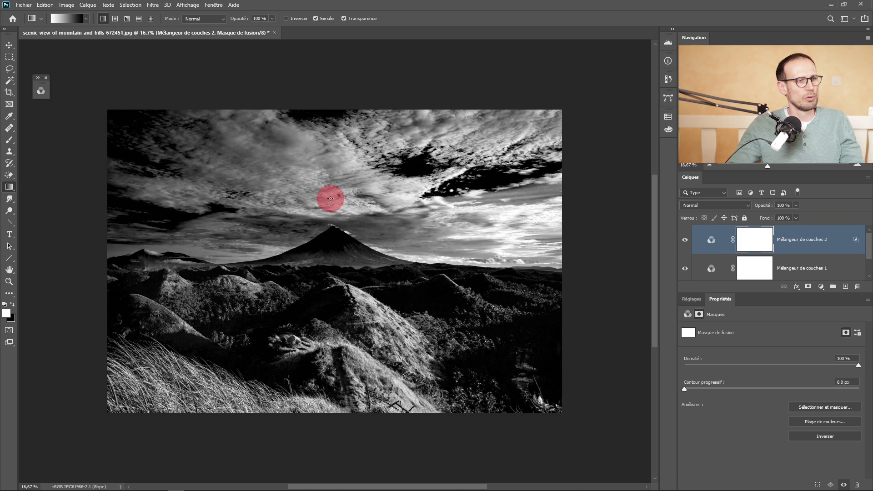
- Draw a white-to-black gradient on the mask from the upper sky down to the mountain peak
{"action": "left_click_drag", "start_coordinate": [330, 199], "coordinate": [330, 312]}
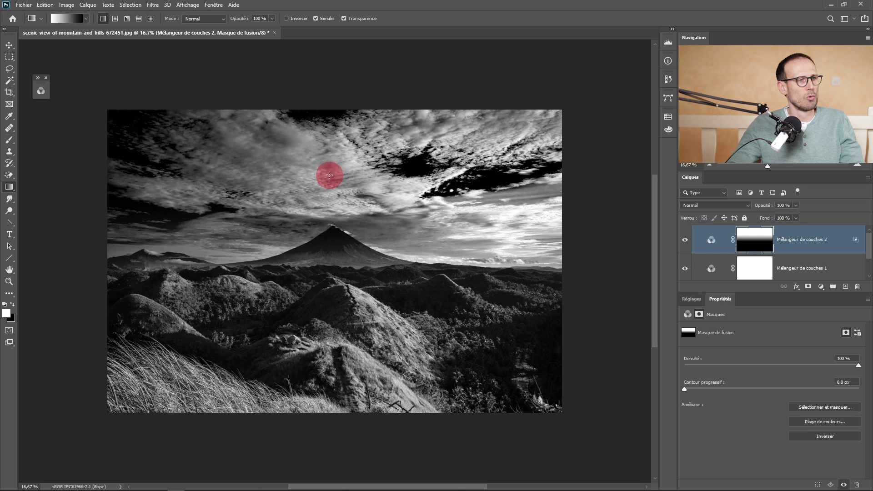
{"action": "left_click_drag", "start_coordinate": [329, 174], "coordinate": [331, 217]}
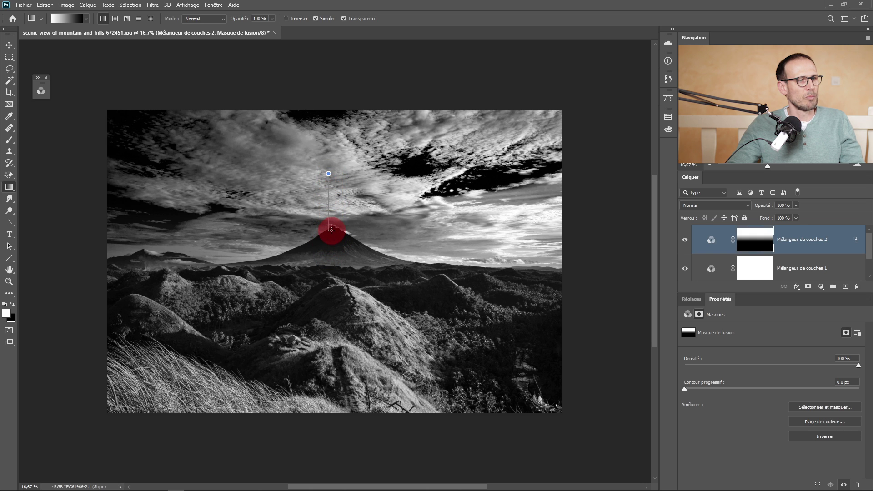
{"action": "left_click_drag", "start_coordinate": [331, 248], "coordinate": [331, 249]}
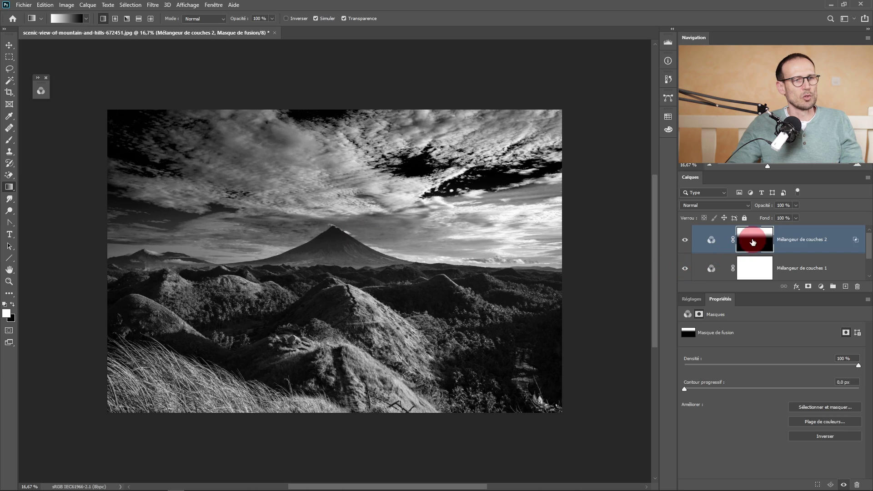
- View the gradient mask on its own, then return to the normal photo view
{"action": "left_click_drag", "start_coordinate": [754, 254], "coordinate": [750, 260]}
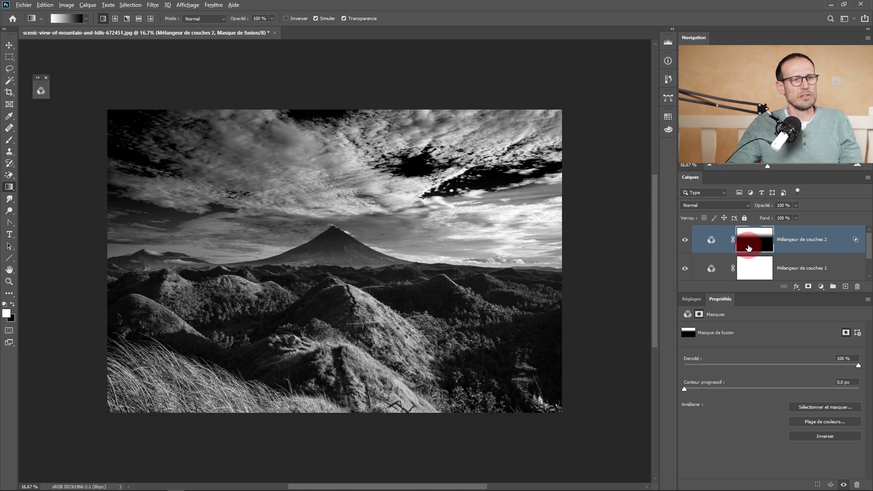
{"action": "left_click", "coordinate": [750, 248], "text": "alt"}
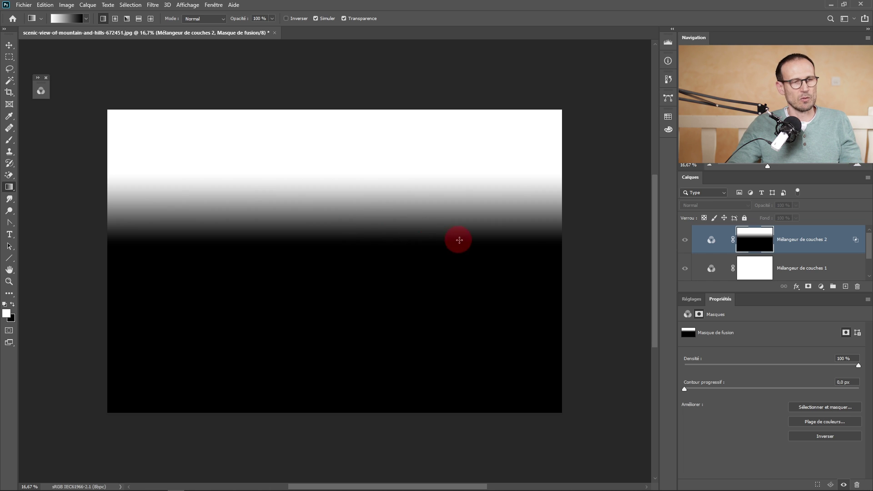
{"action": "left_click", "coordinate": [757, 246]}
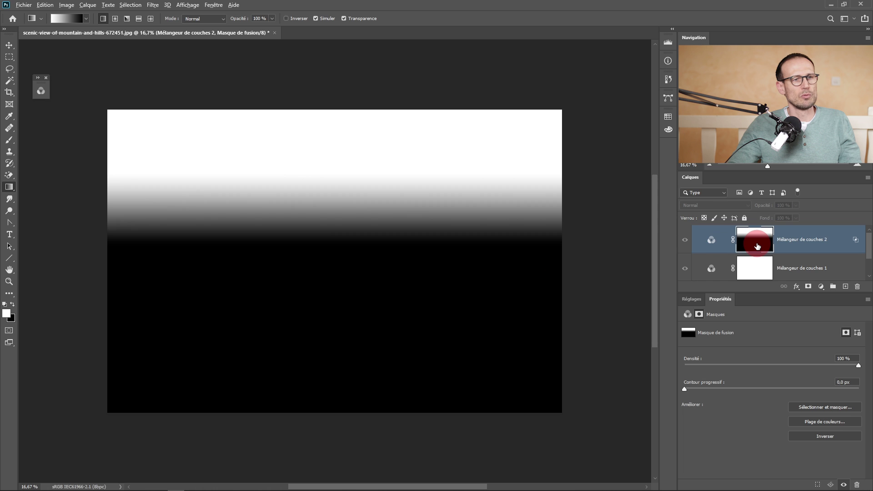
{"action": "left_click", "coordinate": [757, 246], "text": "alt"}
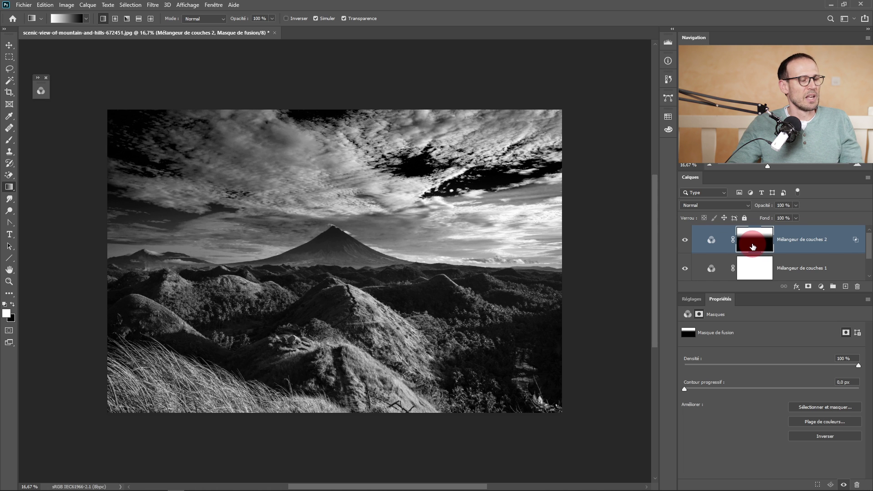
{"action": "left_click", "coordinate": [687, 242]}
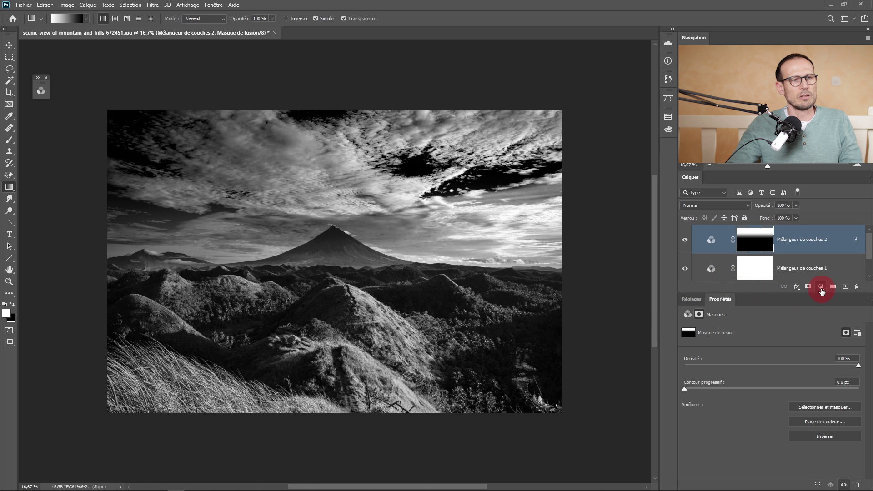
- Add a third Mélangeur de couches layer and target the adjustment itself rather than its mask
{"action": "left_click", "coordinate": [822, 291]}
{"action": "left_click", "coordinate": [795, 401]}
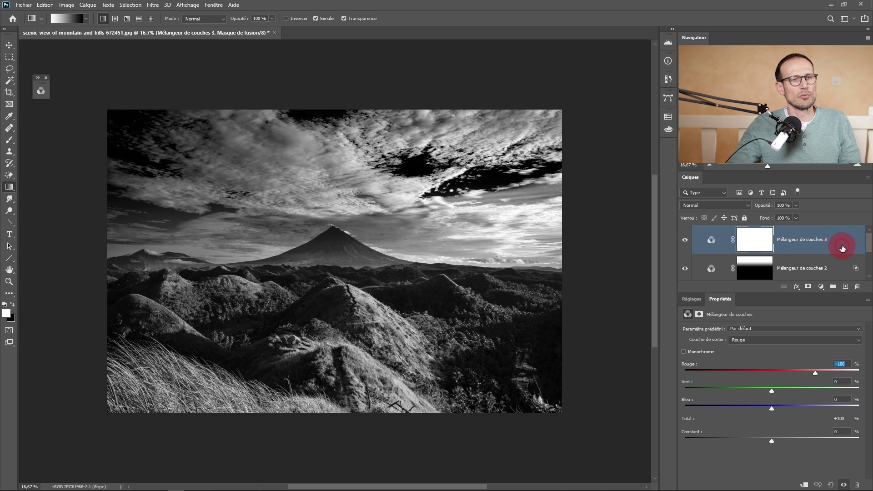
{"action": "left_click", "coordinate": [843, 248]}
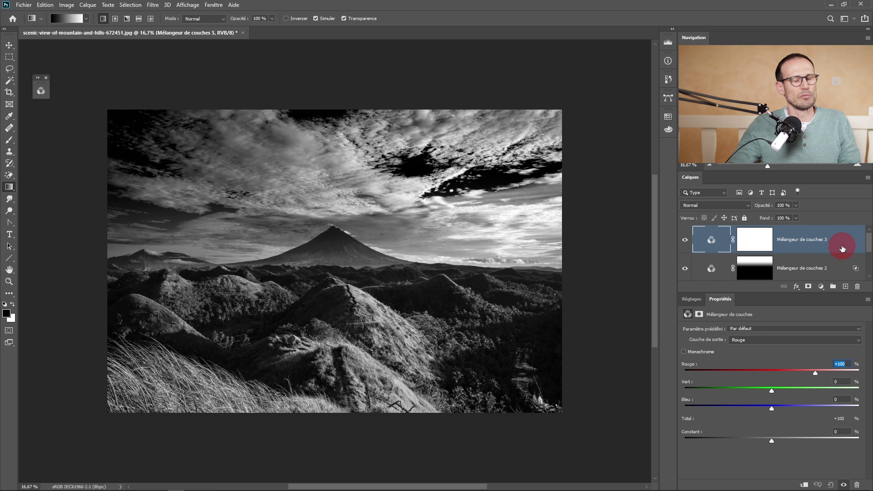
- Set Mélangeur de couches 3's knockout to Profond in Style de calque and confirm
{"action": "double_click", "coordinate": [842, 248]}
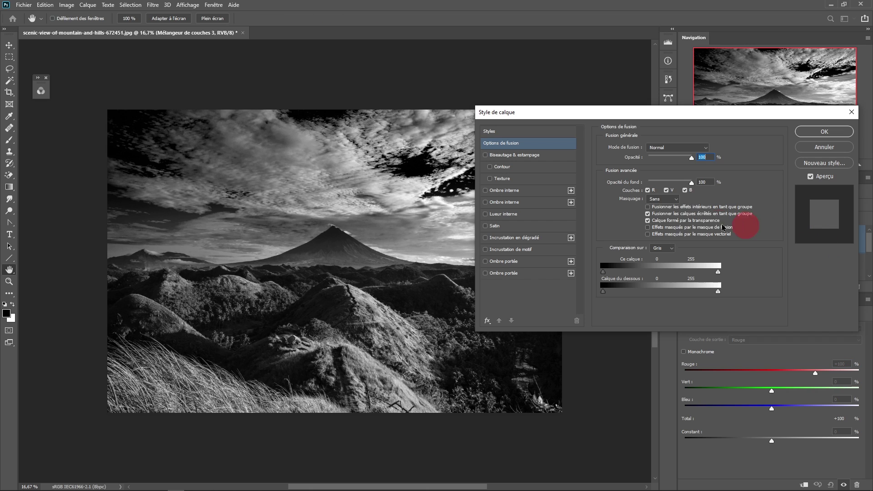
{"action": "left_click", "coordinate": [663, 203]}
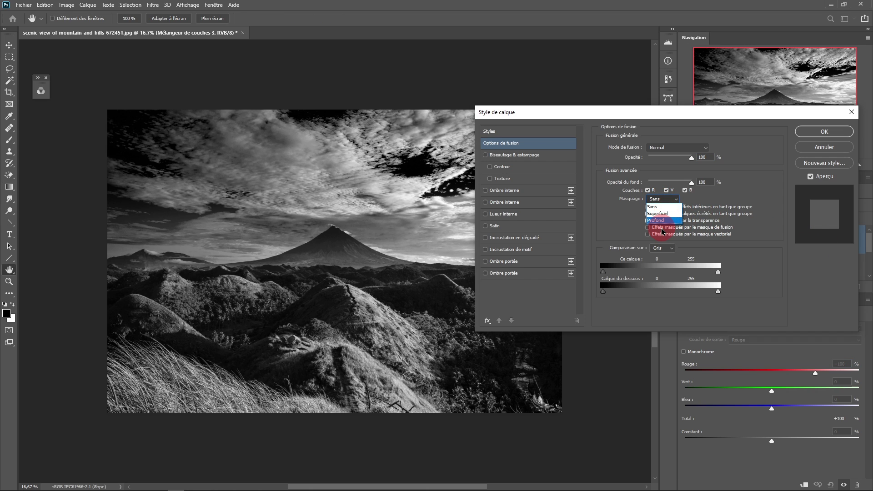
{"action": "left_click", "coordinate": [661, 222]}
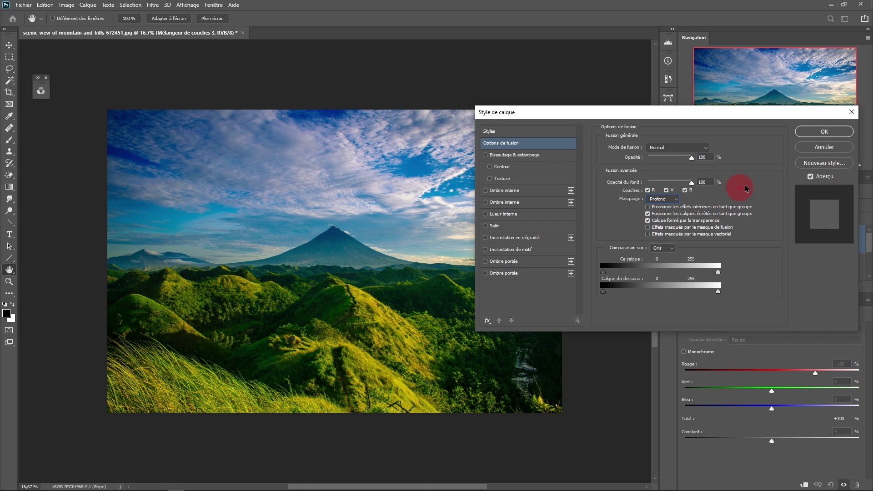
{"action": "left_click", "coordinate": [808, 131]}
{"action": "key", "text": "g"}
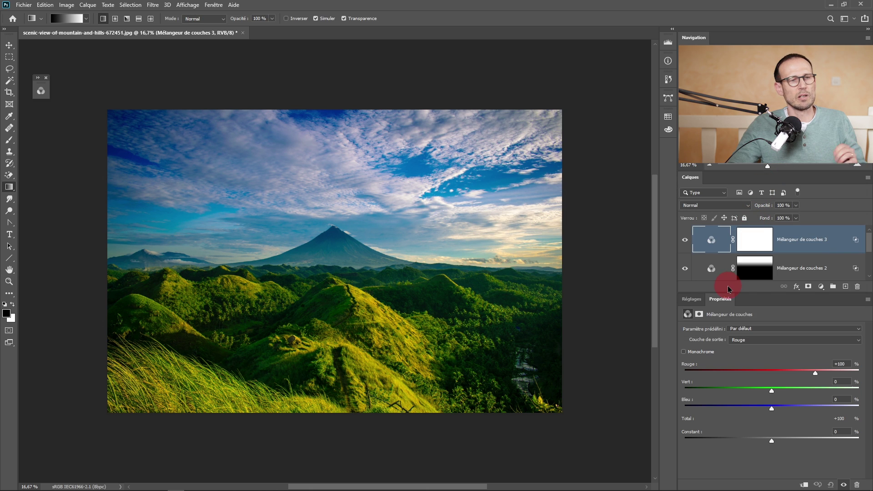
{"action": "left_click", "coordinate": [715, 249]}
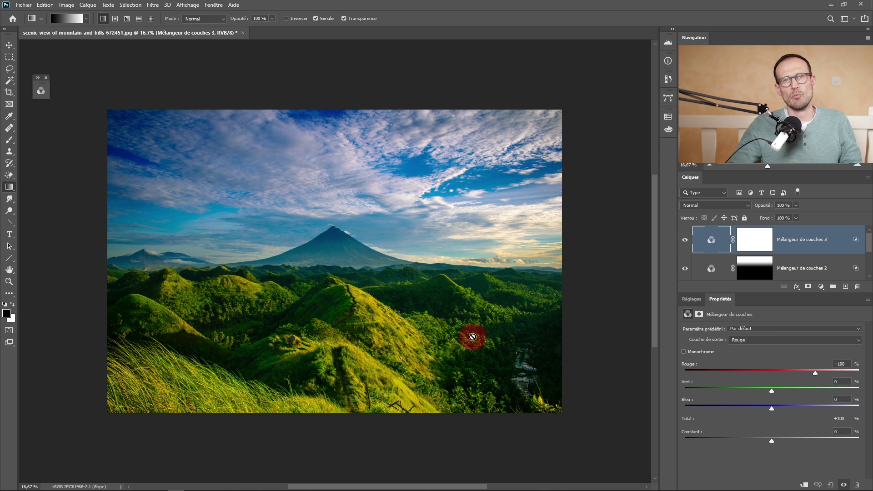
{"action": "left_click", "coordinate": [747, 331]}
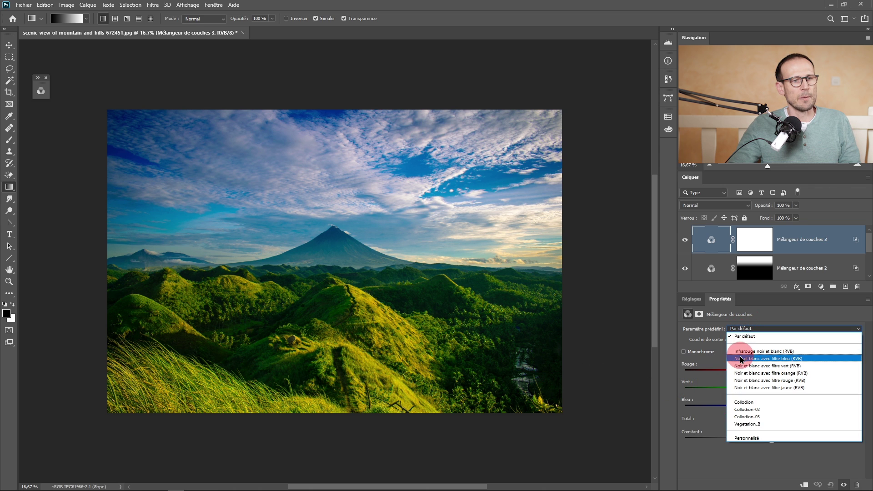
{"action": "left_click", "coordinate": [743, 382]}
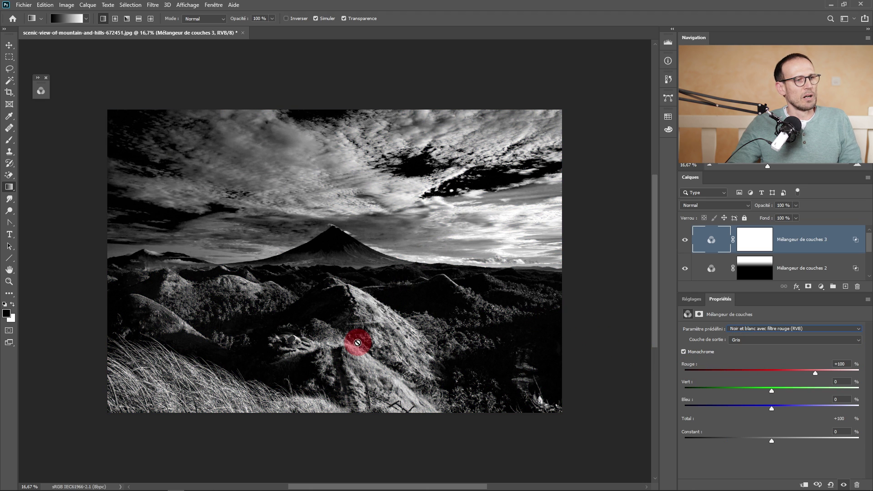
{"action": "scroll", "coordinate": [359, 353], "scroll_direction": "up", "scroll_amount": 3}
{"action": "scroll", "coordinate": [390, 332], "scroll_direction": "up", "scroll_amount": 2}
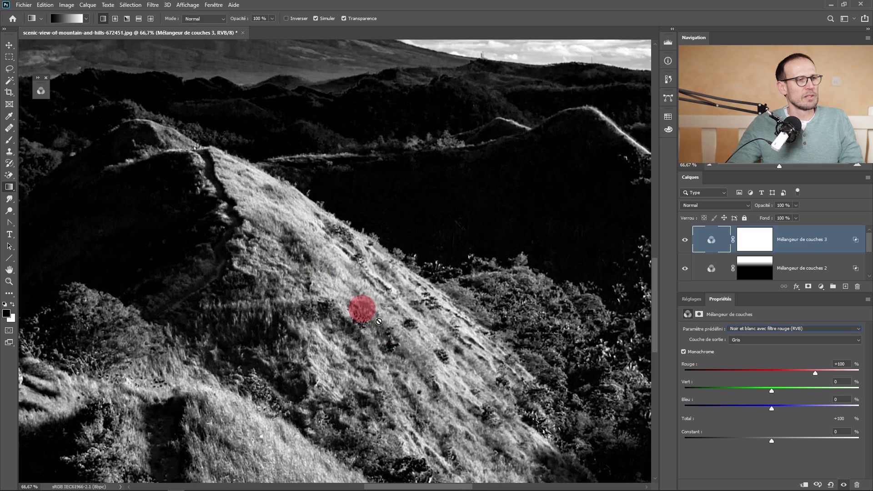
{"action": "left_click", "coordinate": [685, 240]}
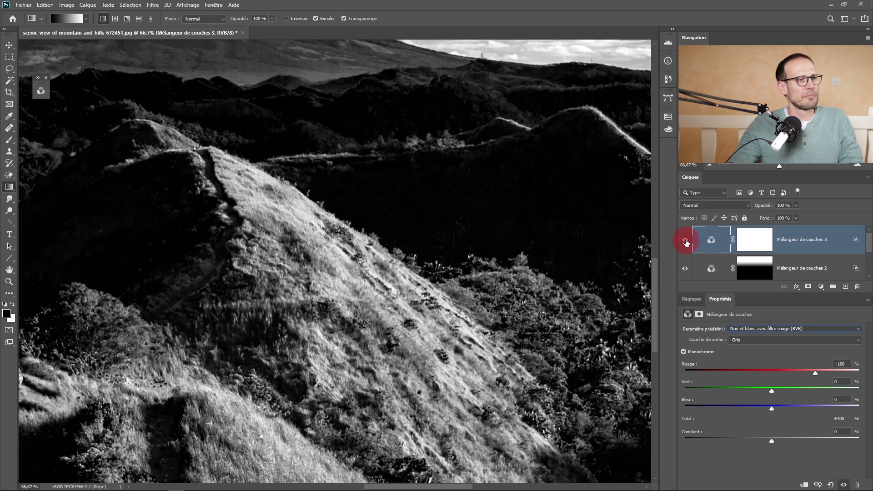
{"action": "left_click", "coordinate": [685, 240]}
{"action": "scroll", "coordinate": [419, 282], "scroll_direction": "down", "scroll_amount": 2}
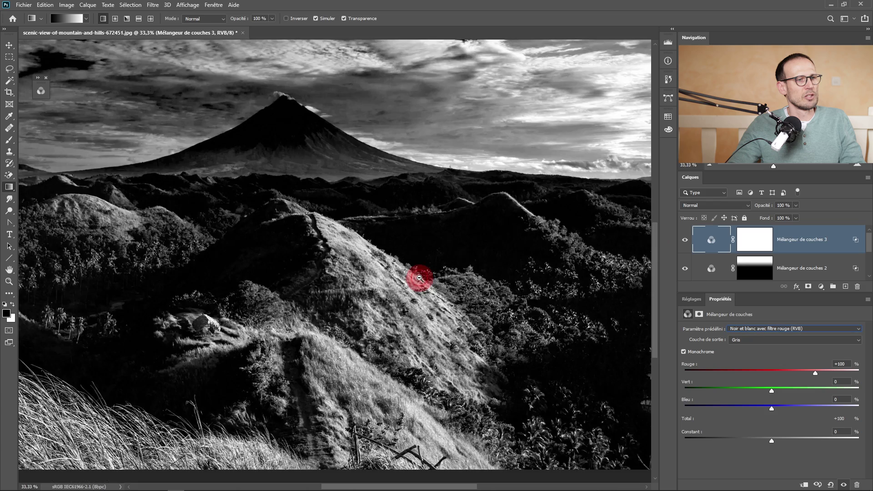
{"action": "scroll", "coordinate": [419, 284], "scroll_direction": "down", "scroll_amount": 1}
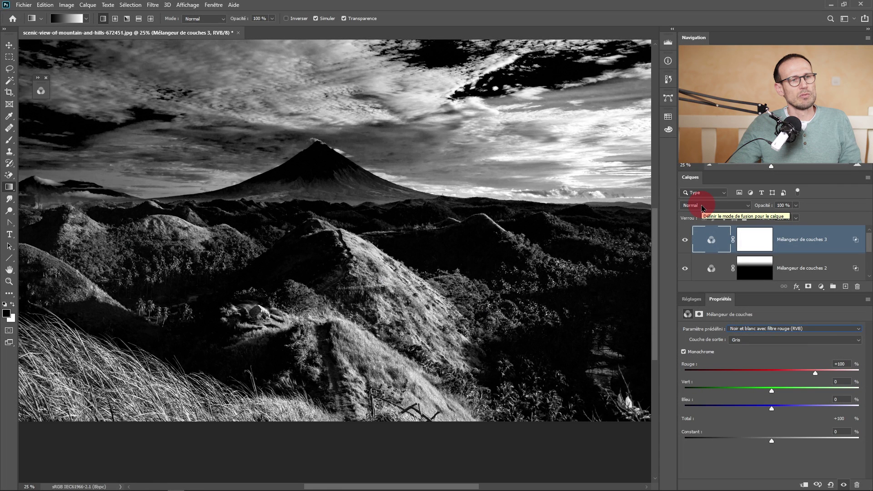
- Preview Mélangeur de couches 3 in Incrustation mode, then delete that layer
{"action": "left_click", "coordinate": [706, 209]}
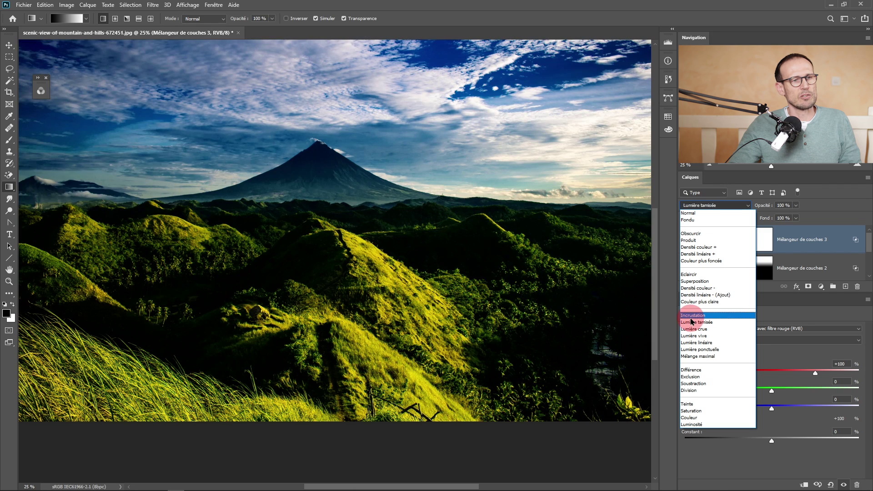
{"action": "left_click", "coordinate": [692, 315]}
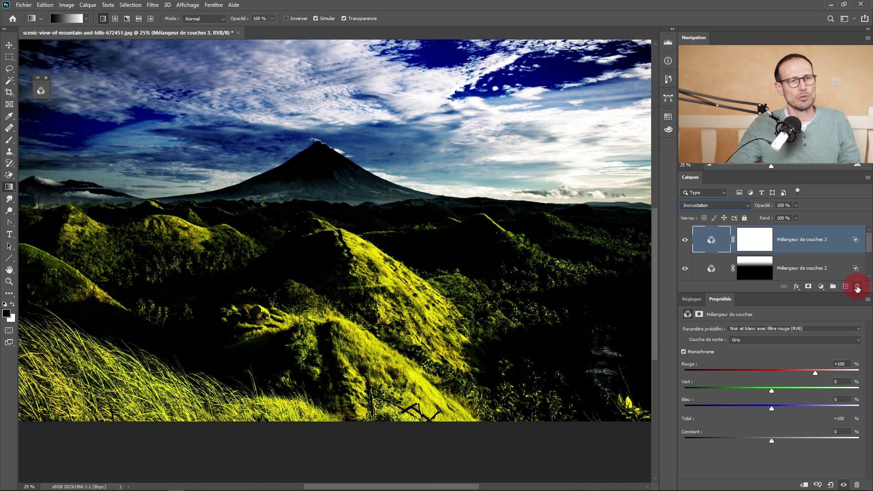
{"action": "left_click", "coordinate": [855, 290]}
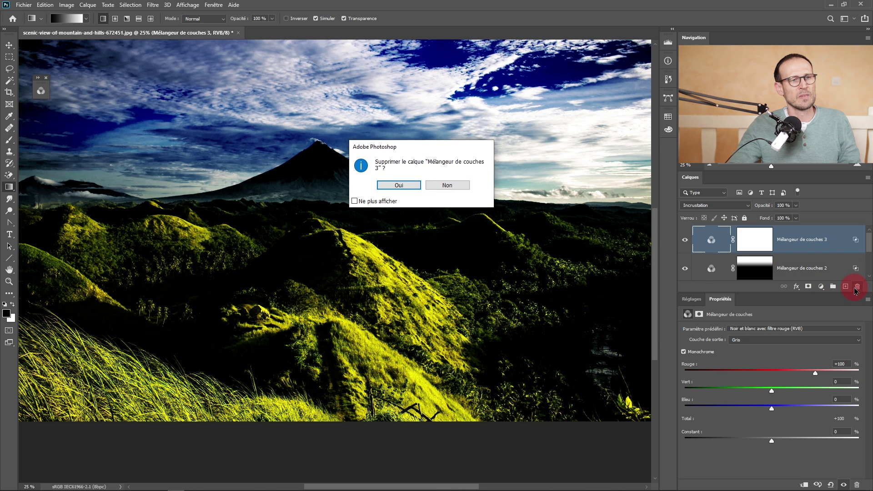
{"action": "left_click", "coordinate": [399, 185]}
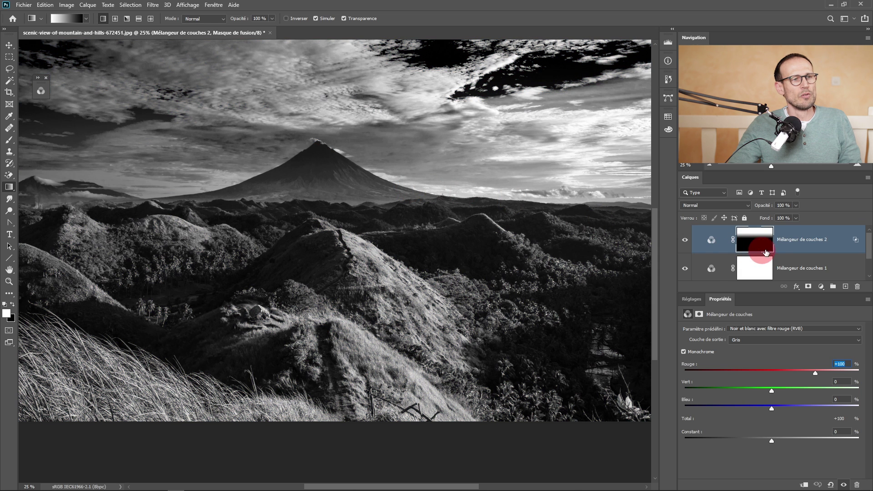
- Add a new empty pixel layer, Calque 1, to the top of the stack
{"action": "left_click_drag", "start_coordinate": [766, 253], "coordinate": [849, 286]}
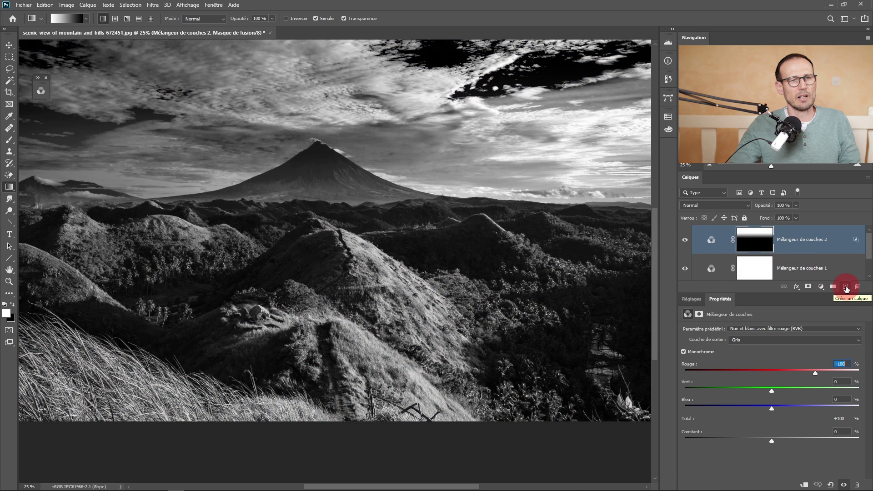
{"action": "left_click", "coordinate": [846, 289]}
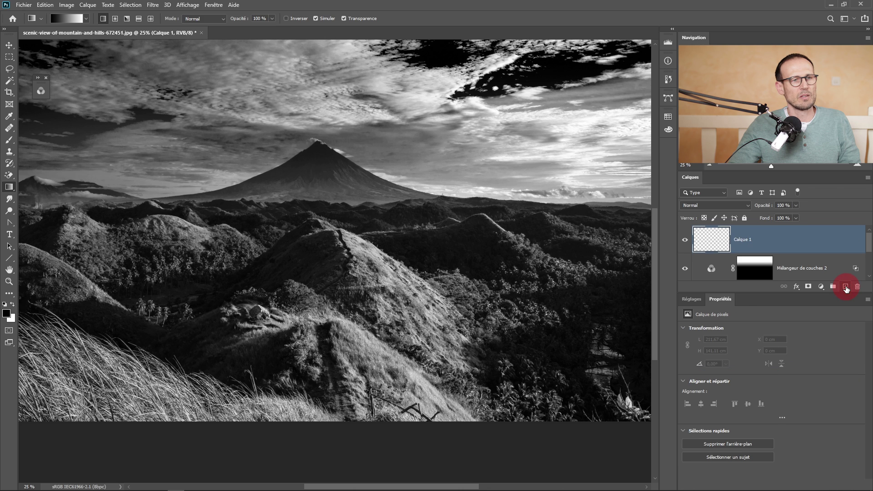
{"action": "left_click", "coordinate": [719, 246]}
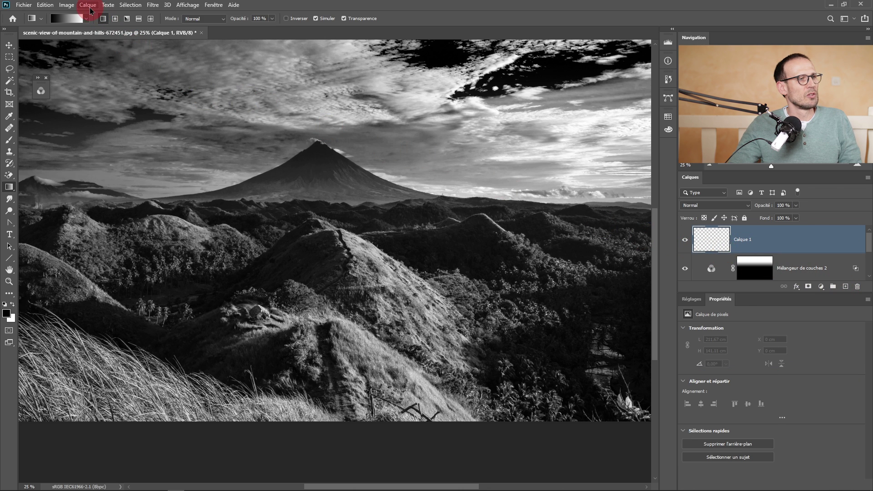
- Apply the Arrière-plan layer's Rouge channel onto Calque 1 in Normal mode
{"action": "left_click", "coordinate": [67, 5]}
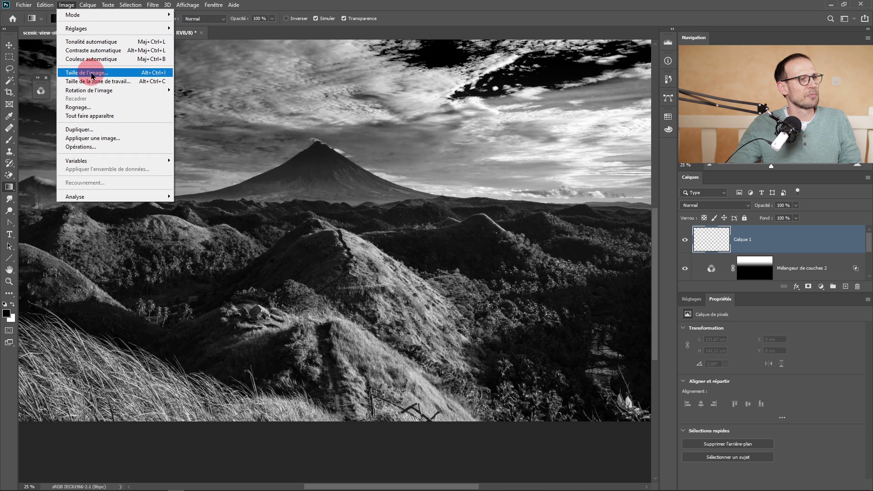
{"action": "left_click", "coordinate": [101, 142]}
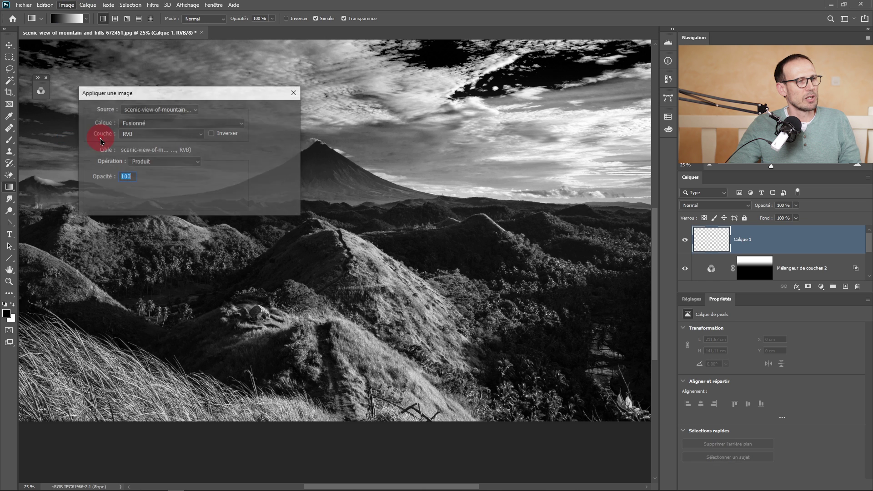
{"action": "mouse_move", "coordinate": [189, 98]}
{"action": "left_mouse_down"}
{"action": "mouse_move", "coordinate": [348, 150]}
{"action": "mouse_move", "coordinate": [515, 123]}
{"action": "left_mouse_up"}
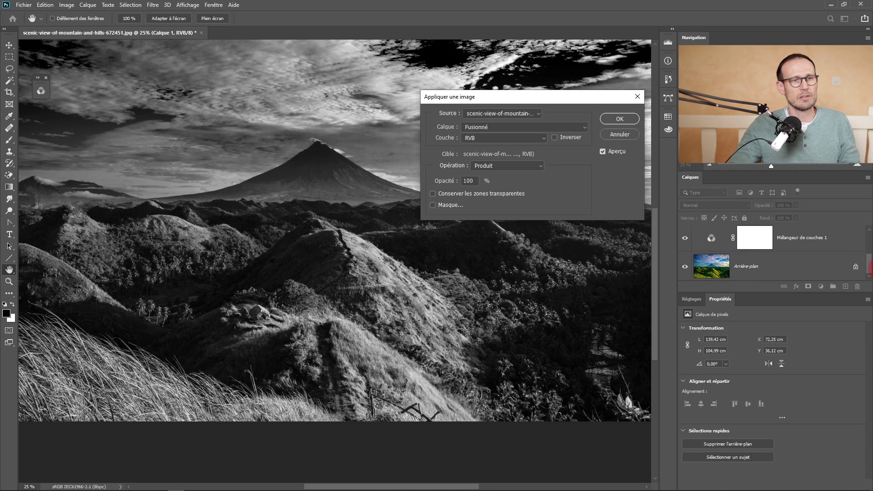
{"action": "left_click_drag", "start_coordinate": [870, 270], "coordinate": [870, 250]}
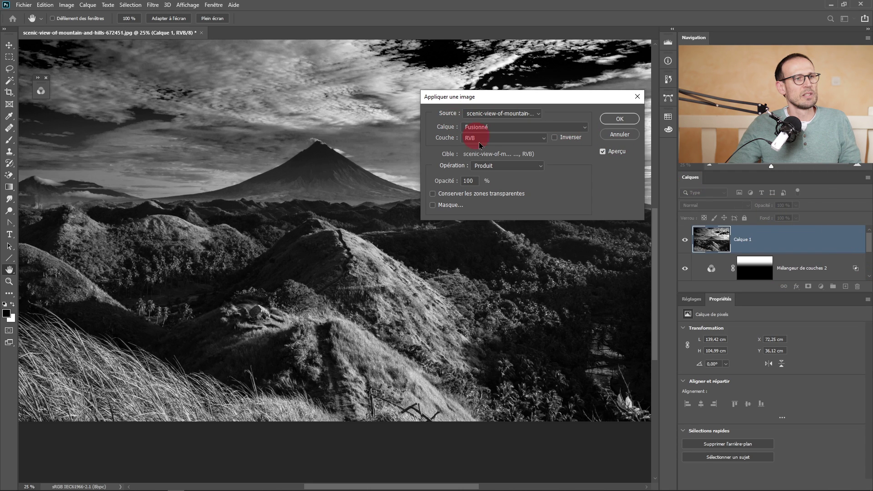
{"action": "left_click", "coordinate": [492, 128]}
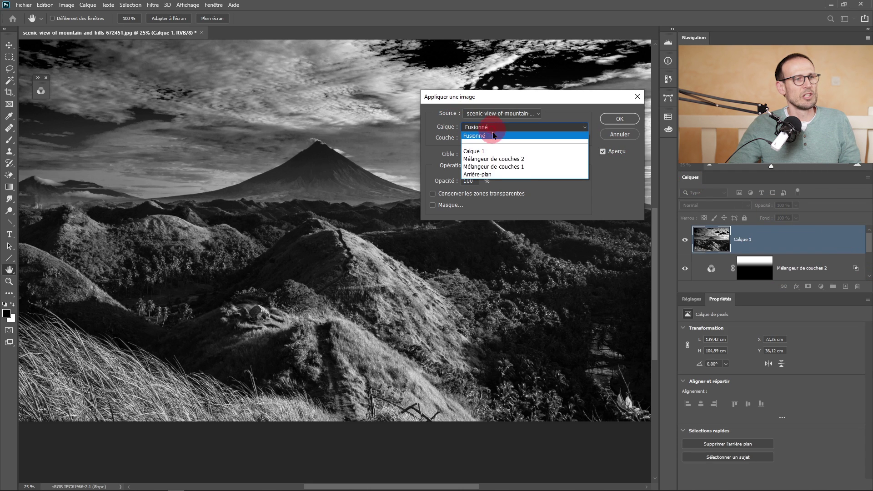
{"action": "left_click", "coordinate": [492, 175]}
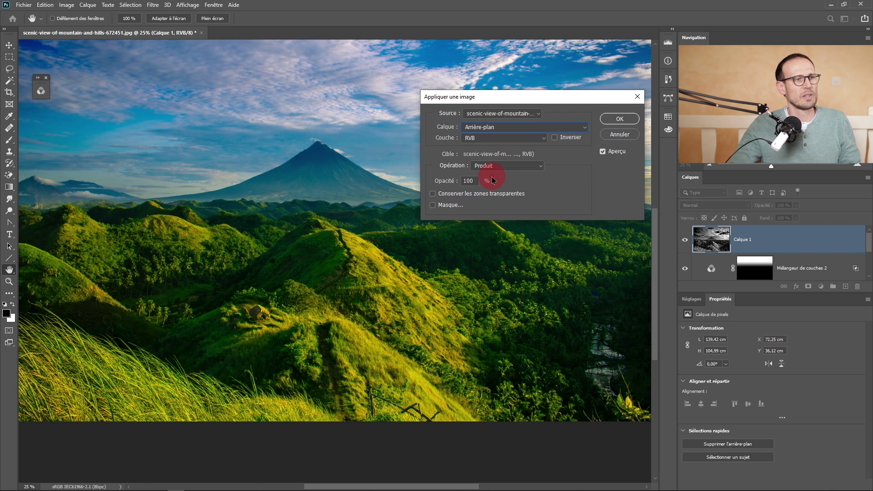
{"action": "left_click", "coordinate": [480, 143]}
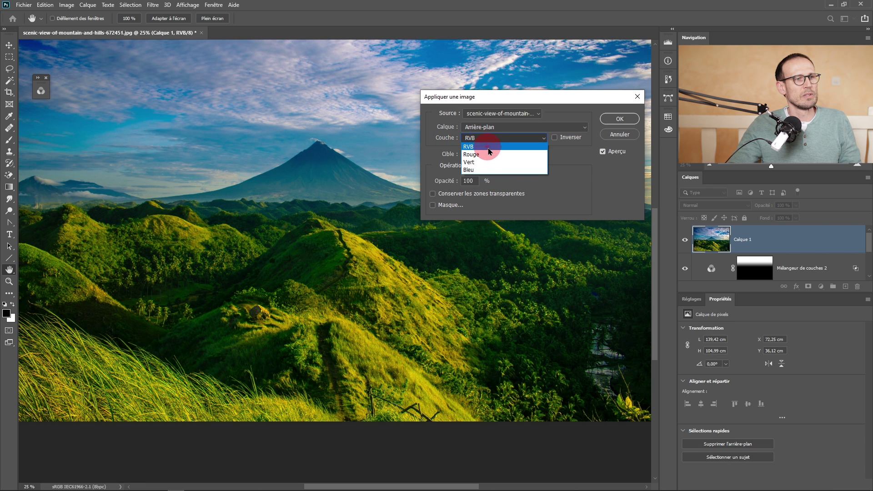
{"action": "left_click", "coordinate": [485, 157]}
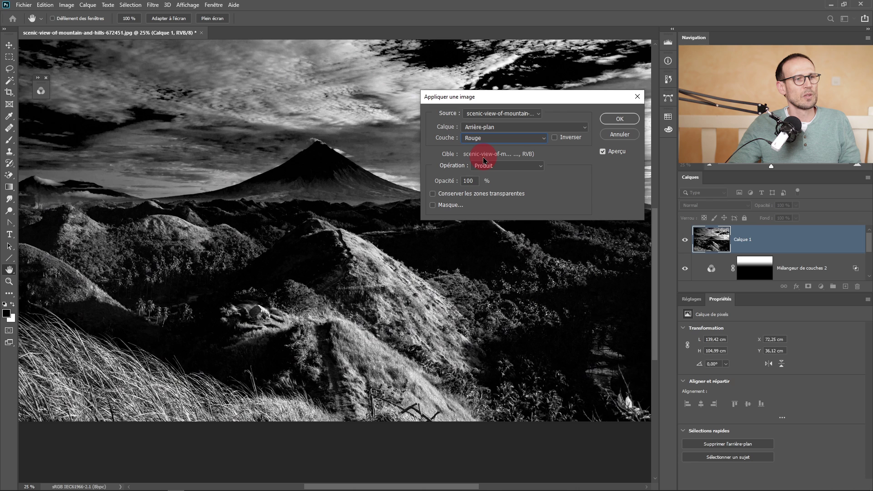
{"action": "left_click", "coordinate": [495, 168]}
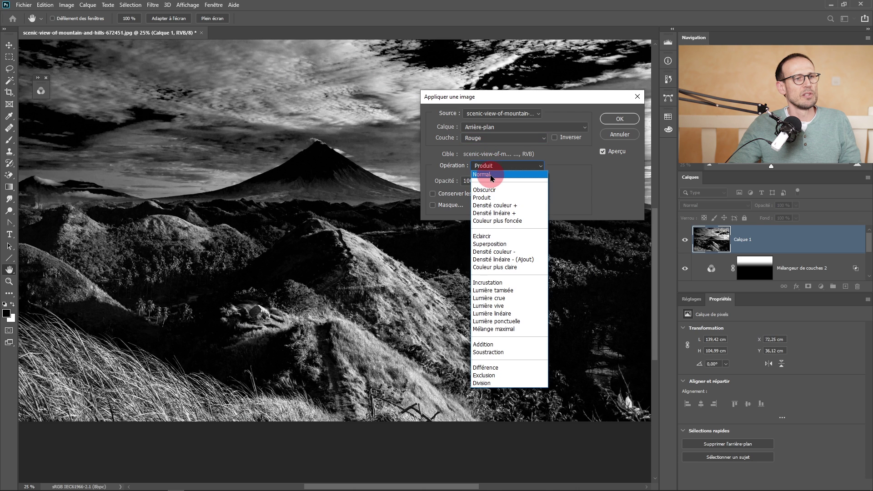
{"action": "left_click", "coordinate": [492, 178]}
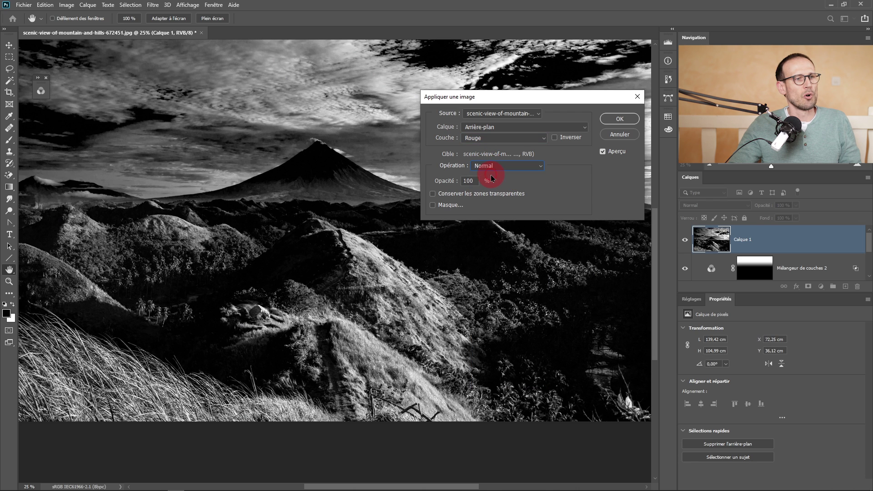
{"action": "left_click", "coordinate": [616, 122]}
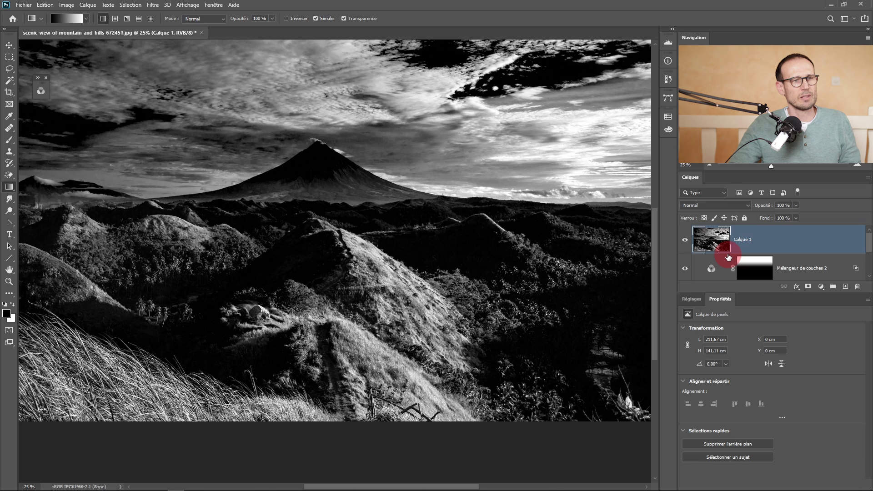
- Blend Calque 1 in Incrustation mode and toggle its visibility to compare
{"action": "left_click", "coordinate": [702, 208]}
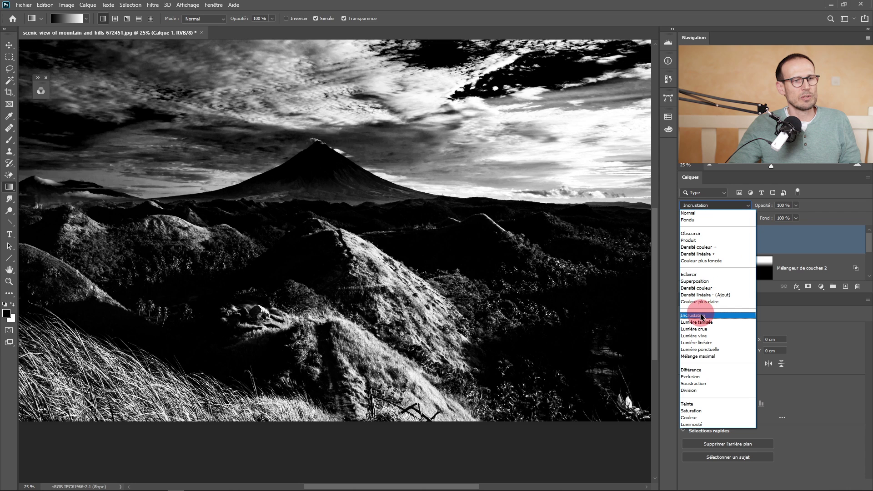
{"action": "left_click", "coordinate": [702, 316]}
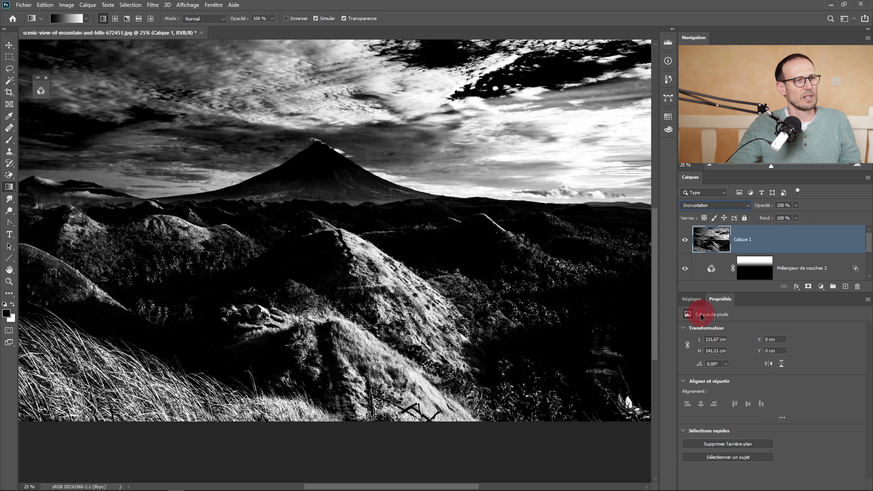
{"action": "left_click", "coordinate": [685, 242]}
{"action": "left_click", "coordinate": [685, 241]}
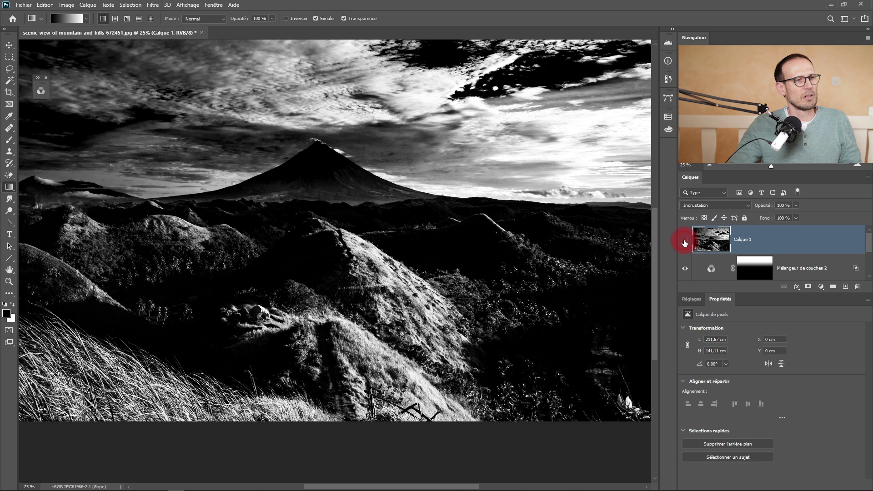
{"action": "left_click", "coordinate": [685, 241]}
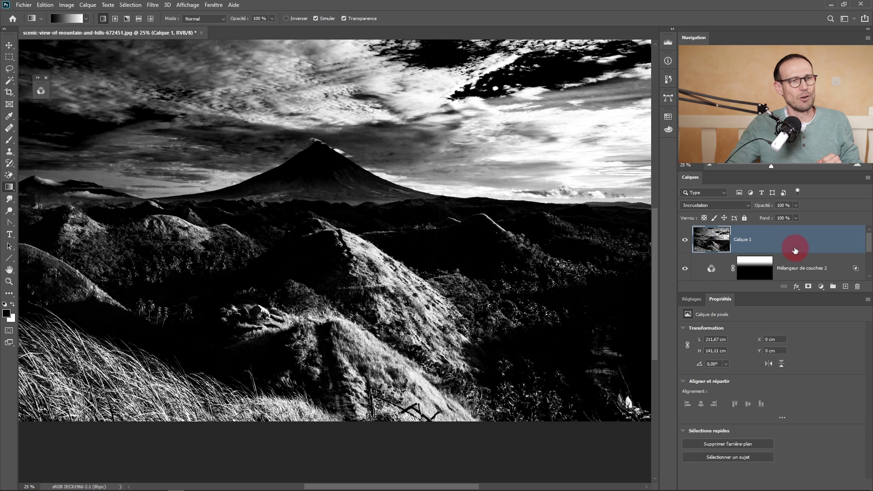
- Move Calque 1's Ce calque black blend-if slider right, then compare with the layer hidden and shown
{"action": "double_click", "coordinate": [767, 245]}
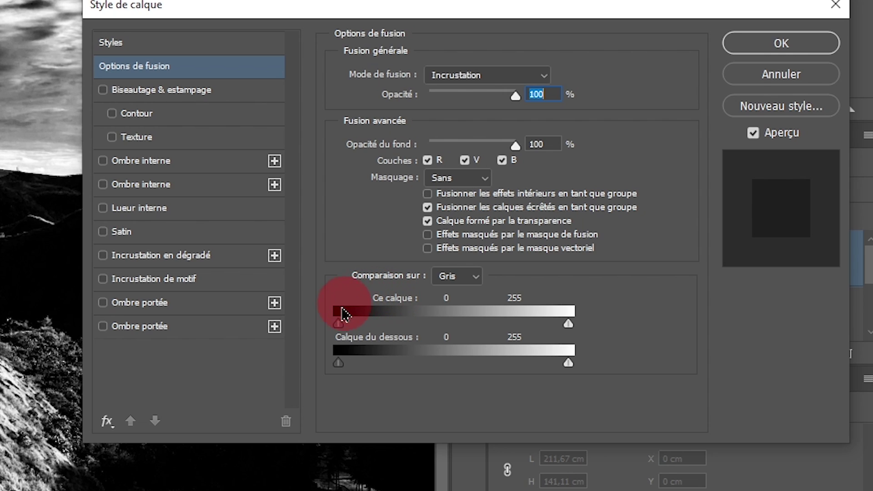
{"action": "left_click_drag", "start_coordinate": [340, 334], "coordinate": [457, 336]}
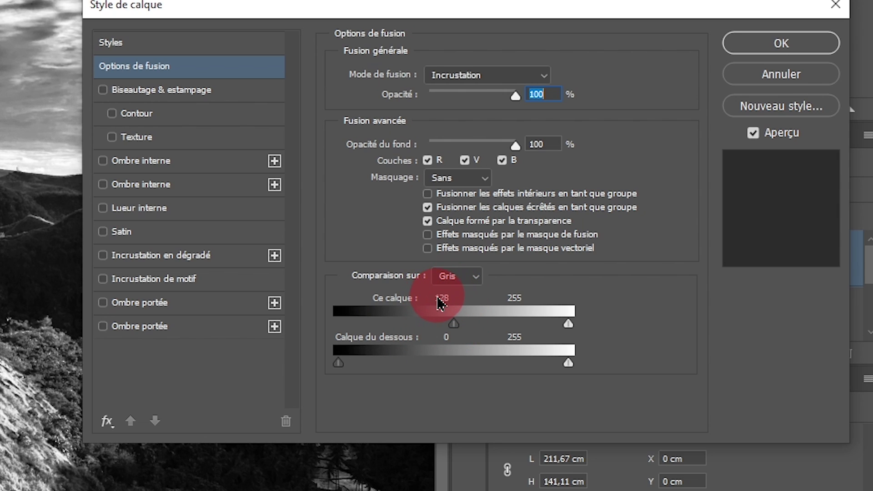
{"action": "left_click", "coordinate": [777, 54]}
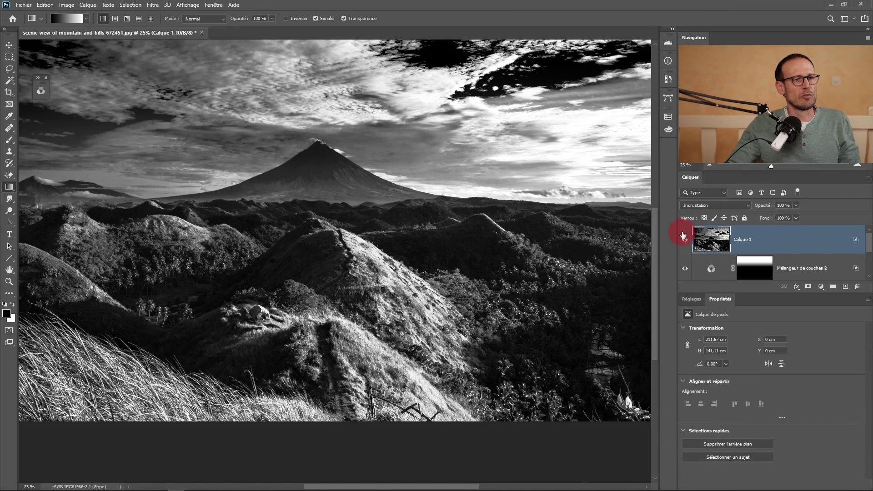
{"action": "left_click", "coordinate": [685, 243]}
{"action": "left_click", "coordinate": [685, 243]}
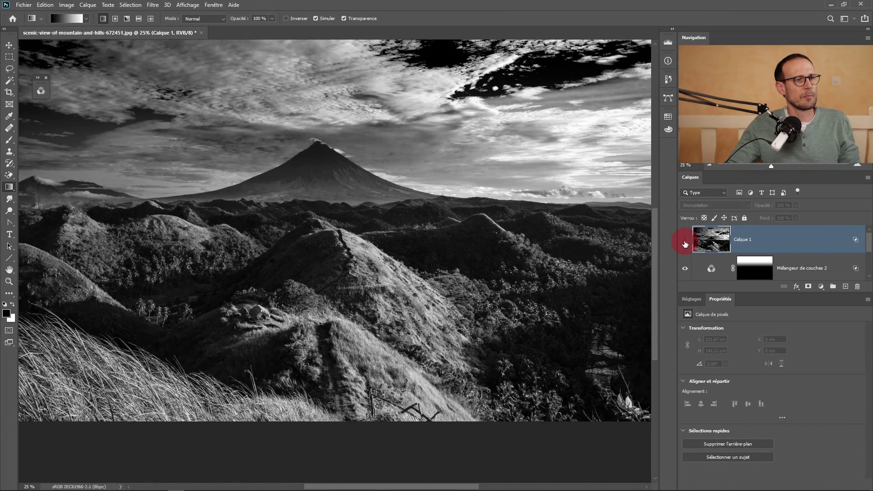
{"action": "left_click", "coordinate": [686, 243]}
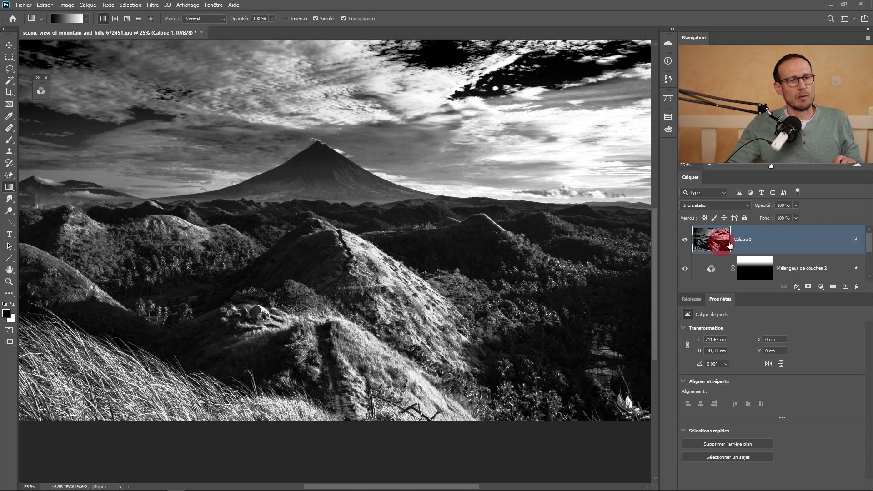
- Add a layer mask to Calque 1 and invert it to solid black
{"action": "left_click_drag", "start_coordinate": [730, 246], "coordinate": [819, 275]}
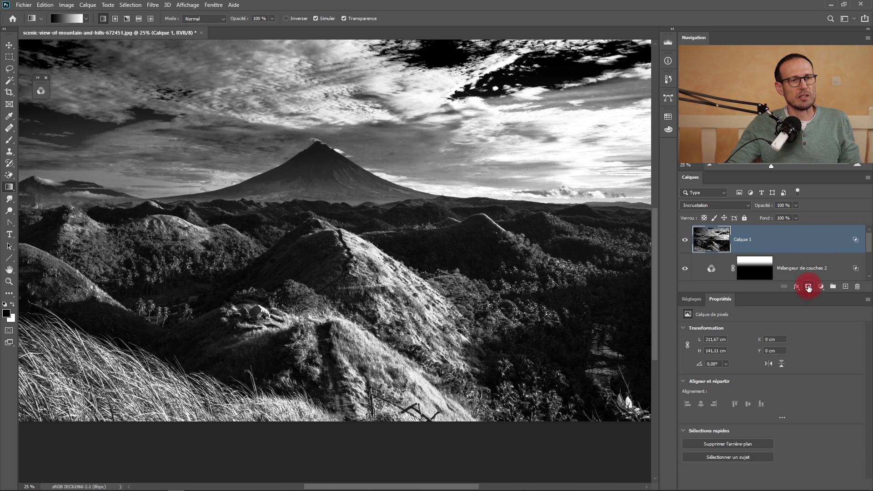
{"action": "left_click", "coordinate": [809, 288]}
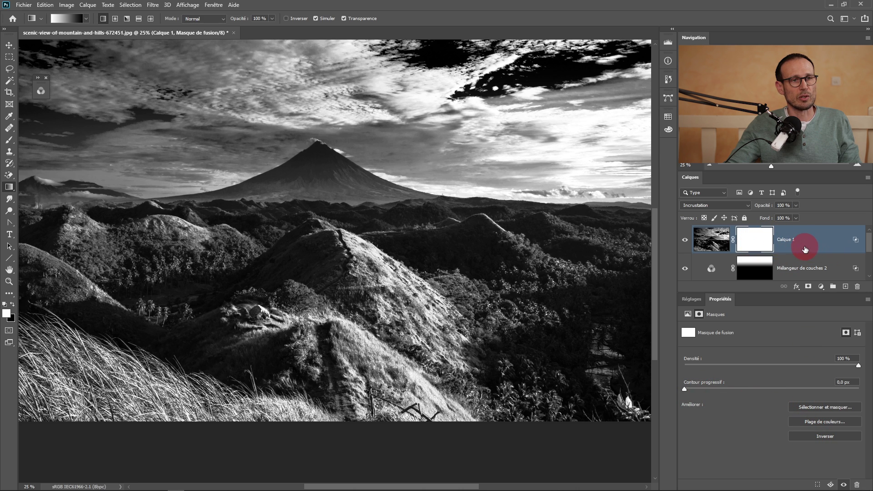
{"action": "left_click", "coordinate": [814, 437]}
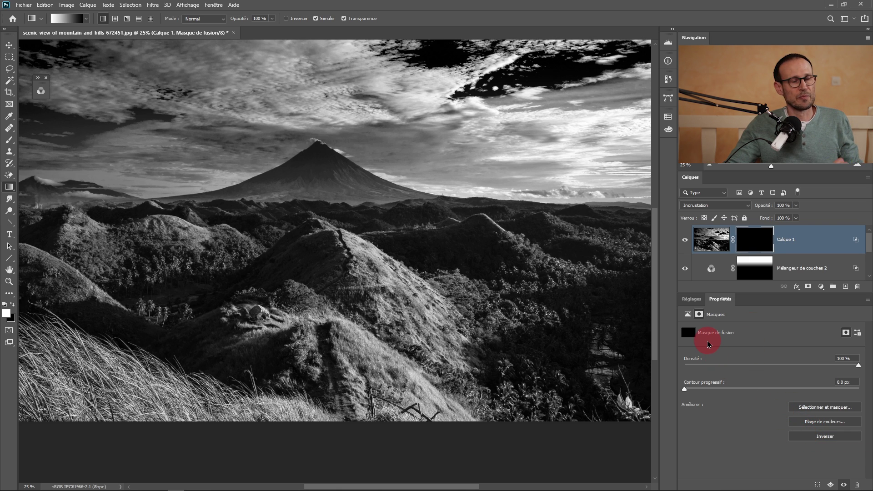
- Select the Brush tool with a 441 px size
{"action": "left_click", "coordinate": [12, 142]}
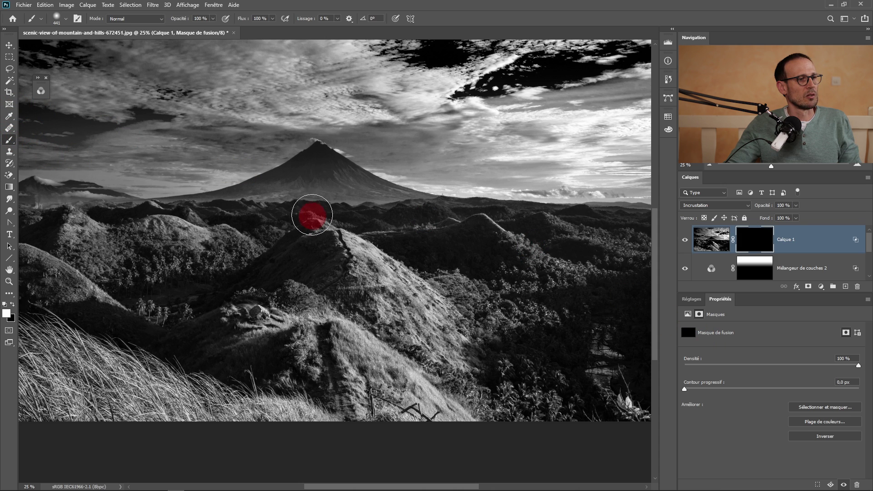
{"action": "right_click", "coordinate": [380, 262]}
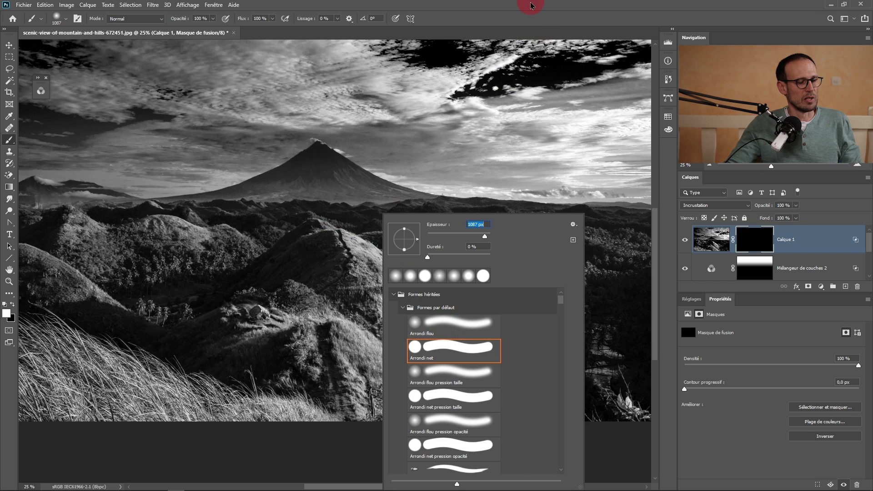
{"action": "type", "text": "441"}
{"action": "key", "text": "Return"}
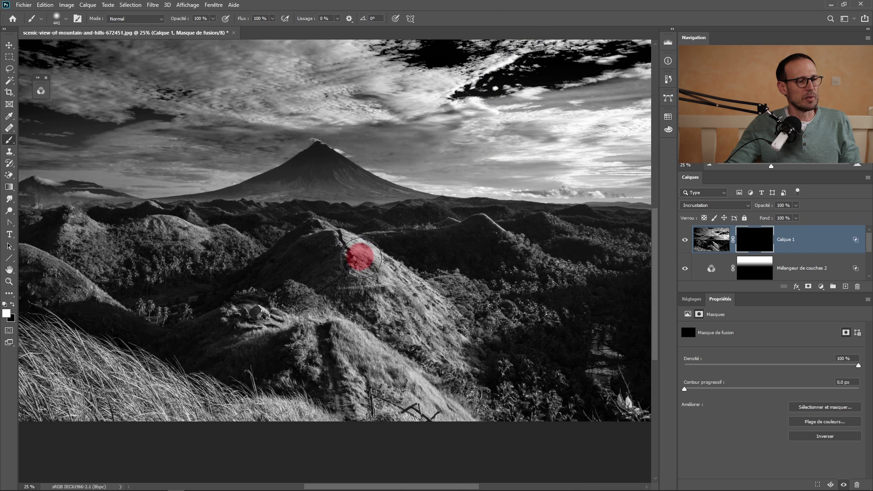
- Paint white on Calque 1's mask over the central and lower-right hills
{"action": "mouse_move", "coordinate": [366, 259]}
{"action": "left_mouse_down"}
{"action": "mouse_move", "coordinate": [429, 302]}
{"action": "mouse_move", "coordinate": [374, 345]}
{"action": "mouse_move", "coordinate": [392, 381]}
{"action": "mouse_move", "coordinate": [419, 400]}
{"action": "mouse_move", "coordinate": [453, 353]}
{"action": "mouse_move", "coordinate": [363, 323]}
{"action": "mouse_move", "coordinate": [341, 254]}
{"action": "mouse_move", "coordinate": [433, 244]}
{"action": "mouse_move", "coordinate": [363, 180]}
{"action": "mouse_move", "coordinate": [498, 156]}
{"action": "mouse_move", "coordinate": [547, 185]}
{"action": "mouse_move", "coordinate": [606, 191]}
{"action": "mouse_move", "coordinate": [609, 177]}
{"action": "left_mouse_up"}
{"action": "scroll", "coordinate": [452, 353], "scroll_direction": "down", "scroll_amount": 2}
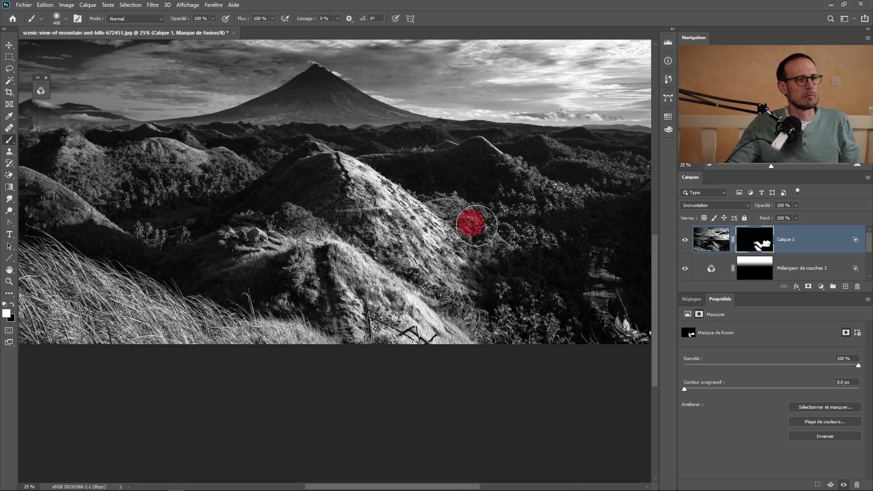
{"action": "mouse_move", "coordinate": [477, 225]}
{"action": "left_mouse_down"}
{"action": "mouse_move", "coordinate": [540, 308]}
{"action": "mouse_move", "coordinate": [490, 312]}
{"action": "mouse_move", "coordinate": [624, 332]}
{"action": "mouse_move", "coordinate": [351, 195]}
{"action": "mouse_move", "coordinate": [292, 302]}
{"action": "mouse_move", "coordinate": [78, 288]}
{"action": "mouse_move", "coordinate": [135, 297]}
{"action": "mouse_move", "coordinate": [384, 292]}
{"action": "mouse_move", "coordinate": [469, 306]}
{"action": "mouse_move", "coordinate": [224, 283]}
{"action": "mouse_move", "coordinate": [152, 254]}
{"action": "mouse_move", "coordinate": [209, 318]}
{"action": "mouse_move", "coordinate": [171, 331]}
{"action": "mouse_move", "coordinate": [378, 341]}
{"action": "mouse_move", "coordinate": [124, 288]}
{"action": "mouse_move", "coordinate": [185, 327]}
{"action": "mouse_move", "coordinate": [176, 200]}
{"action": "mouse_move", "coordinate": [265, 265]}
{"action": "mouse_move", "coordinate": [215, 169]}
{"action": "left_mouse_up"}
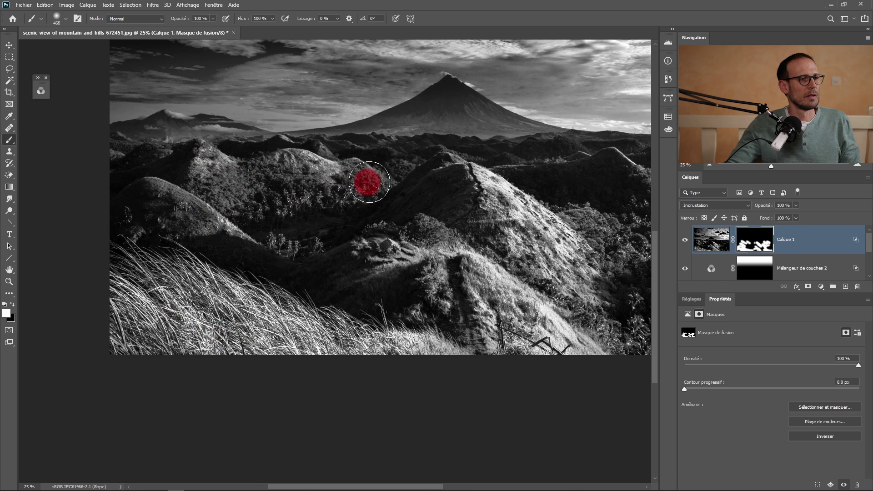
{"action": "mouse_move", "coordinate": [369, 182]}
{"action": "left_mouse_down"}
{"action": "mouse_move", "coordinate": [416, 195]}
{"action": "mouse_move", "coordinate": [491, 182]}
{"action": "mouse_move", "coordinate": [579, 279]}
{"action": "mouse_move", "coordinate": [554, 246]}
{"action": "mouse_move", "coordinate": [432, 257]}
{"action": "left_mouse_up"}
{"action": "left_click", "coordinate": [554, 246], "text": "alt"}
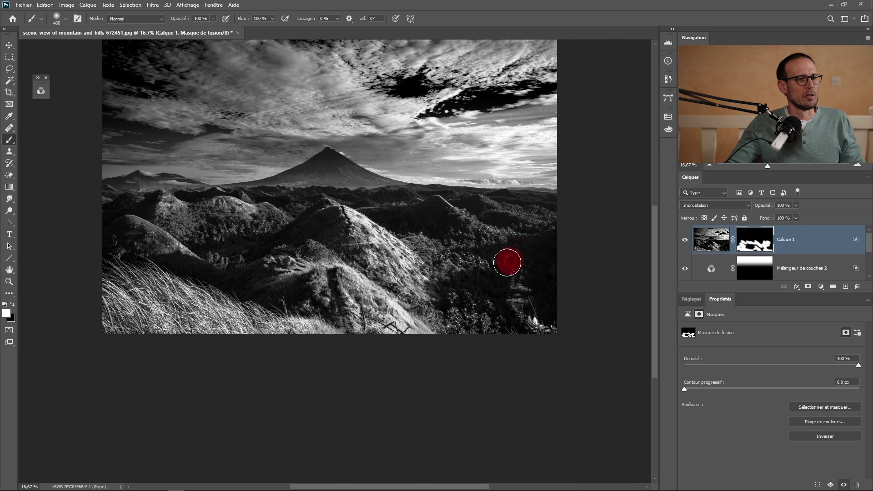
{"action": "left_click_drag", "start_coordinate": [507, 263], "coordinate": [616, 252]}
- Toggle Calque 1 off and on to compare, then inspect the lower-right trees
{"action": "left_click", "coordinate": [685, 239]}
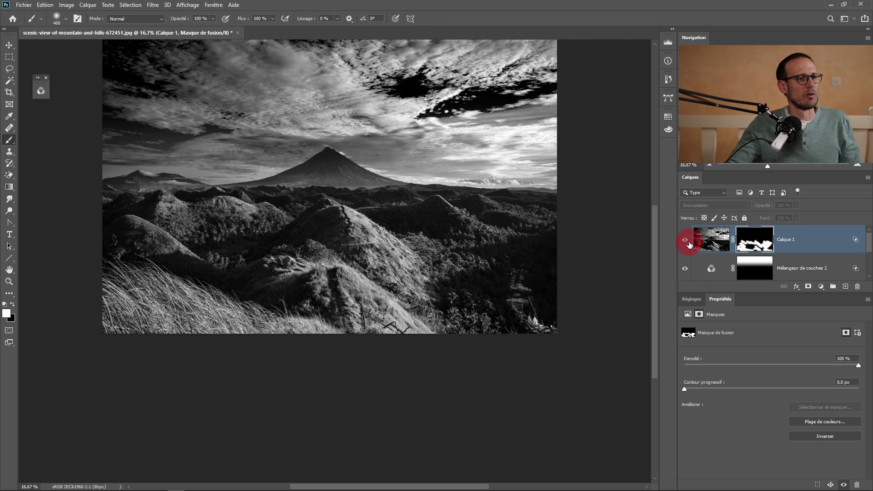
{"action": "left_click", "coordinate": [685, 239]}
{"action": "left_click", "coordinate": [685, 240]}
{"action": "left_click", "coordinate": [685, 240]}
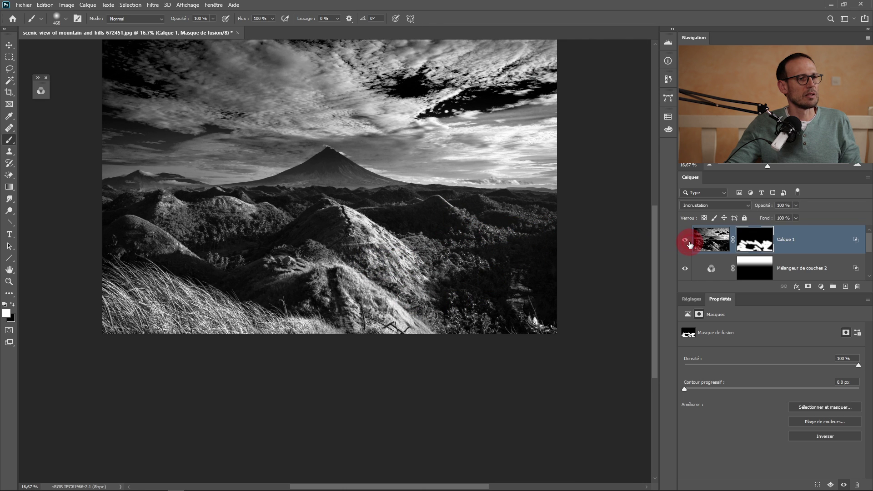
{"action": "left_click", "coordinate": [685, 240]}
{"action": "mouse_move", "coordinate": [473, 257]}
{"action": "left_mouse_down"}
{"action": "mouse_move", "coordinate": [454, 313]}
{"action": "mouse_move", "coordinate": [465, 304]}
{"action": "left_mouse_up"}
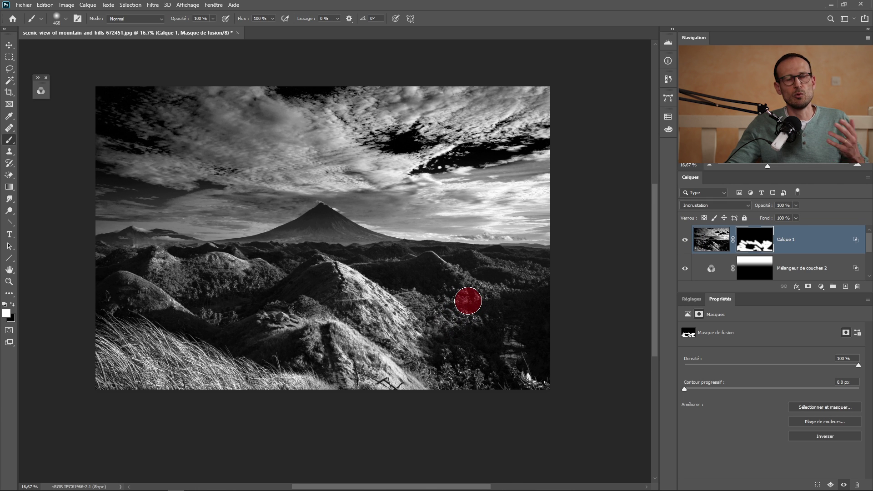
{"action": "left_click", "coordinate": [543, 359]}
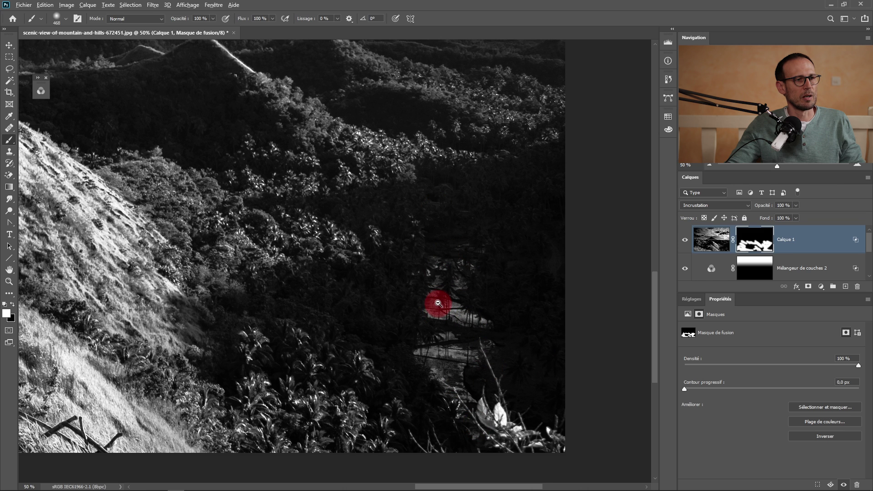
{"action": "left_click_drag", "start_coordinate": [461, 301], "coordinate": [495, 270]}
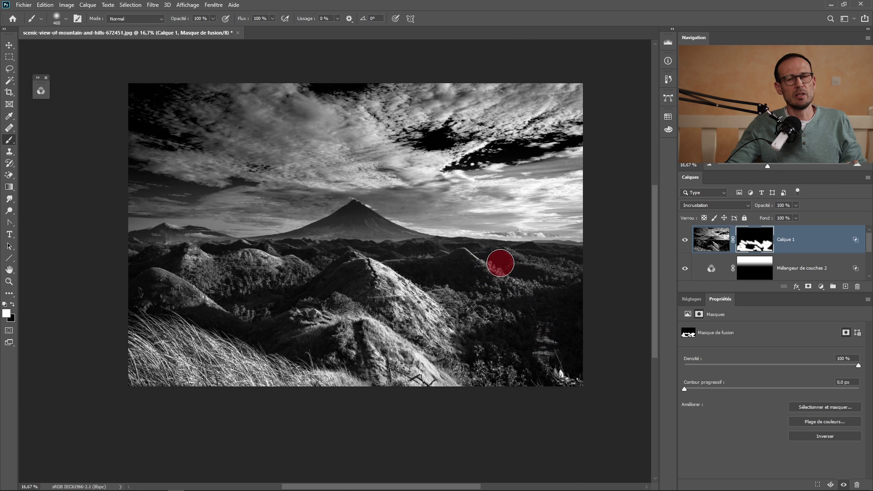
{"action": "left_click_drag", "start_coordinate": [496, 270], "coordinate": [504, 230]}
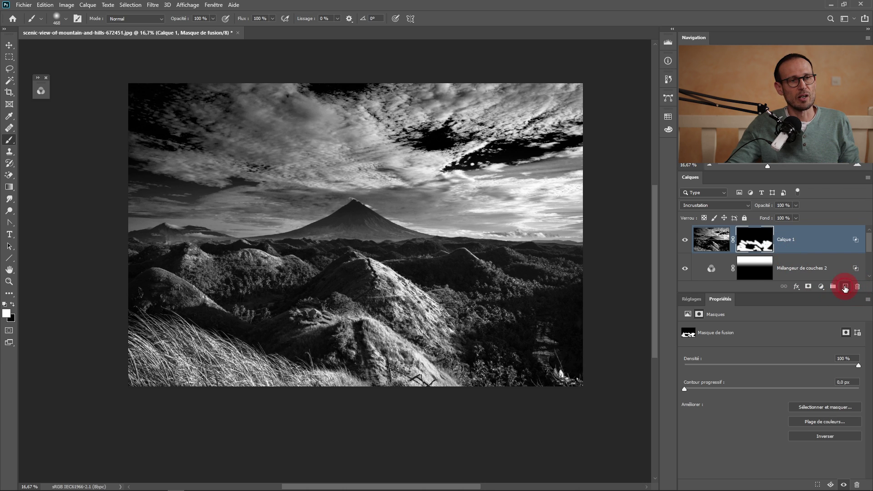
- Add Calque 2 and fill it with the background's Bleu channel via Appliquer une image
{"action": "left_click", "coordinate": [846, 289]}
{"action": "key", "text": "d"}
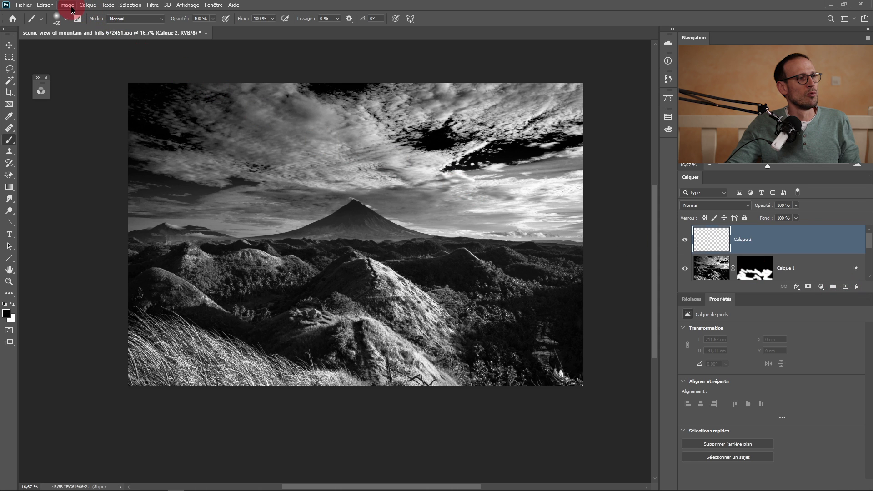
{"action": "left_click", "coordinate": [71, 5]}
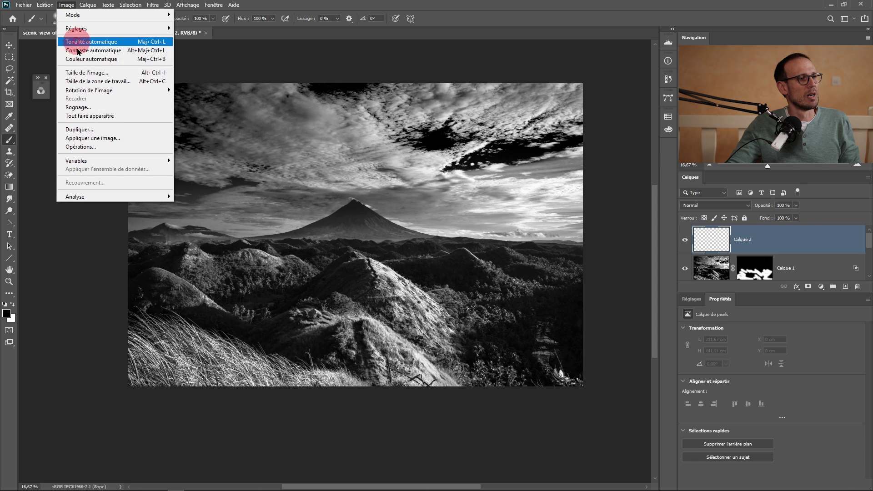
{"action": "left_click", "coordinate": [97, 139]}
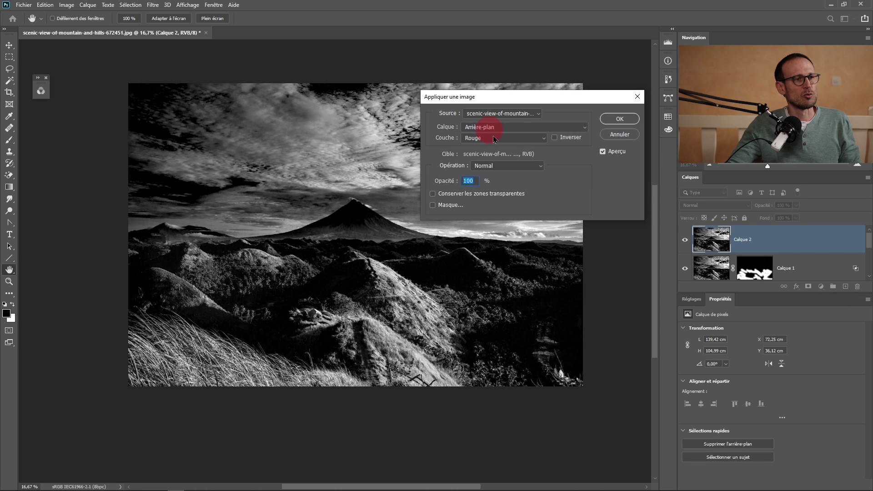
{"action": "left_click", "coordinate": [484, 139]}
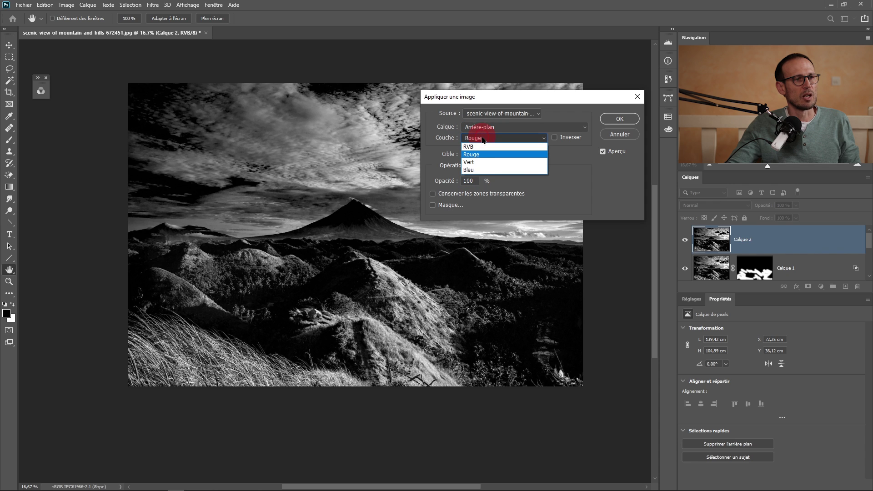
{"action": "left_click", "coordinate": [483, 170]}
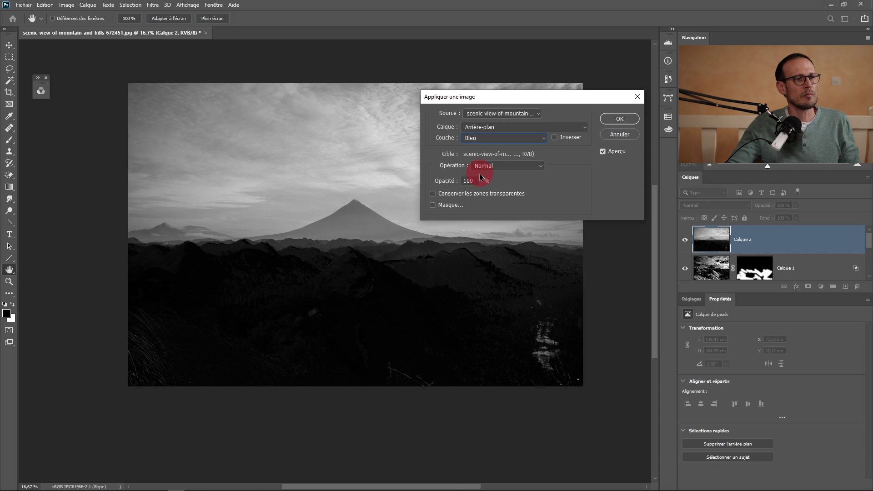
{"action": "left_click", "coordinate": [626, 119]}
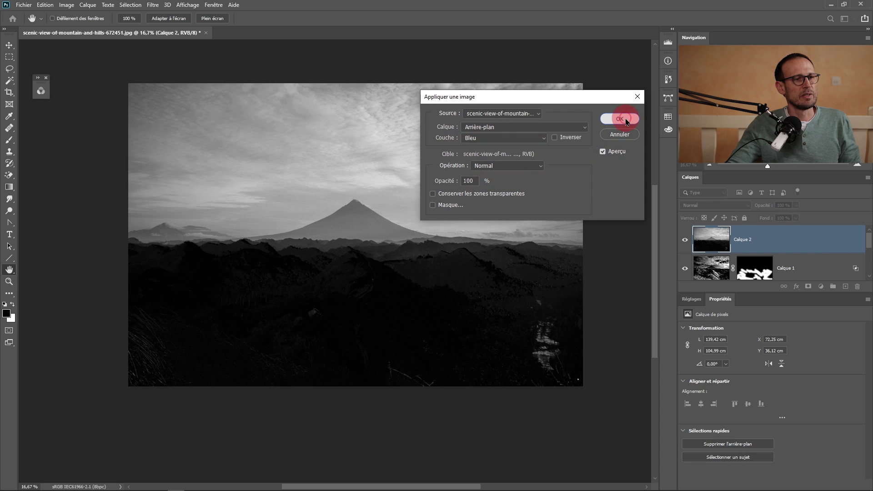
{"action": "key", "text": "b"}
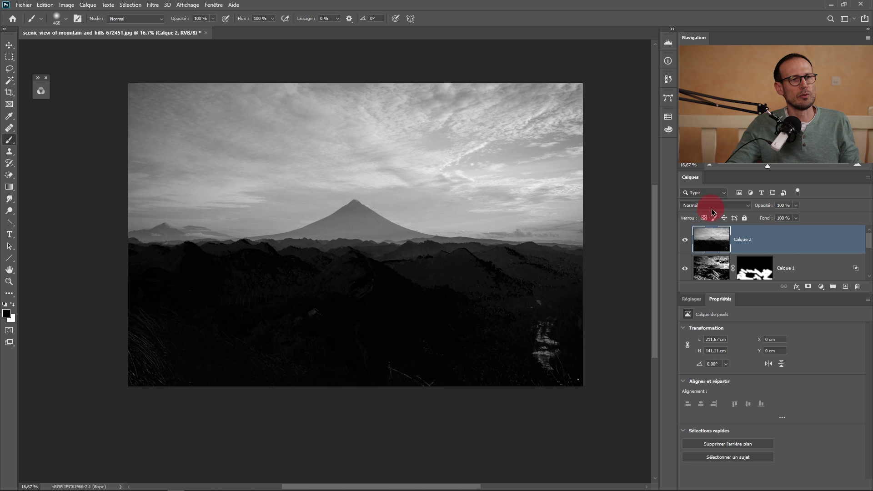
- Blend Calque 2 in Superposition mode and give it a black layer mask
{"action": "left_click", "coordinate": [714, 207]}
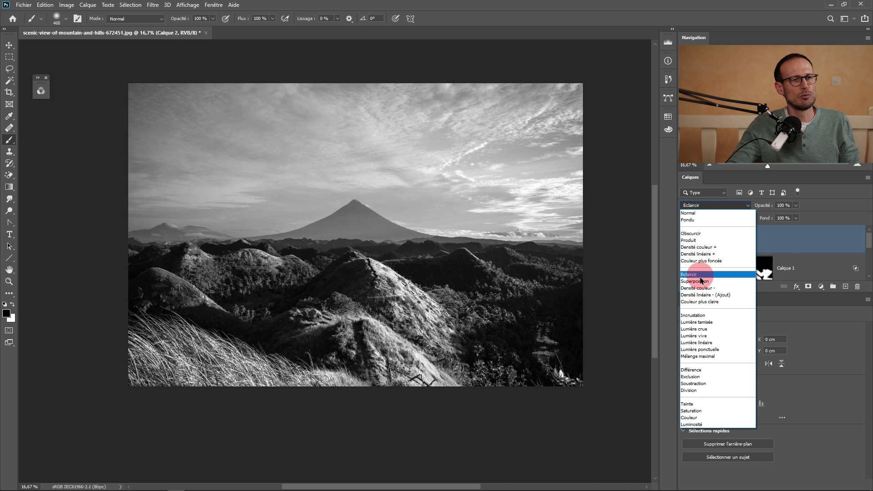
{"action": "left_click", "coordinate": [701, 282]}
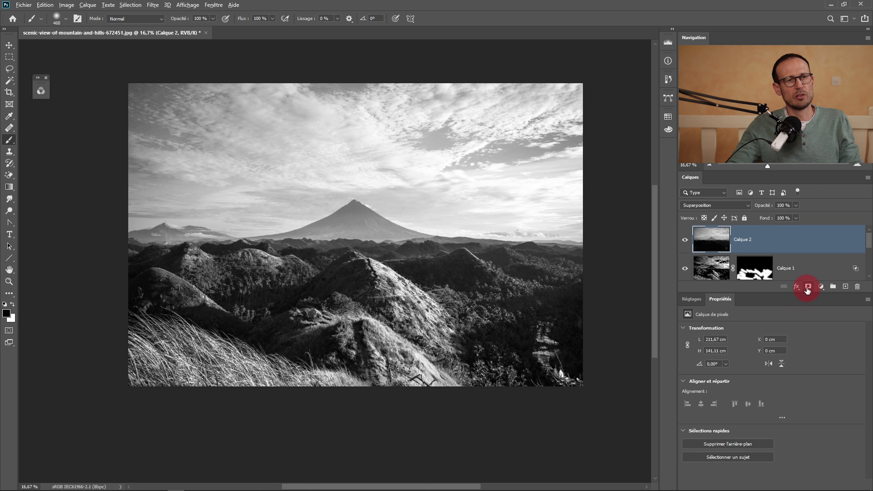
{"action": "left_click", "coordinate": [808, 287], "text": "alt"}
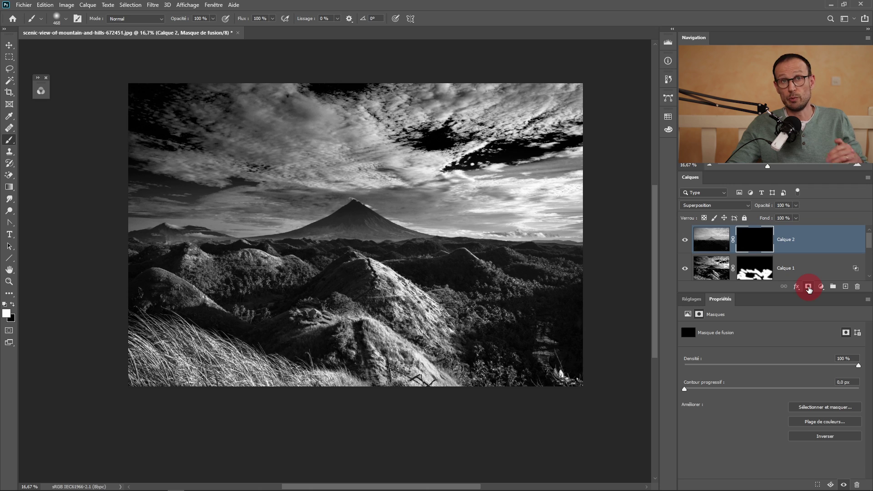
- Paint white on Calque 2's mask over the lower-right trees and along the horizon
{"action": "left_click", "coordinate": [190, 131]}
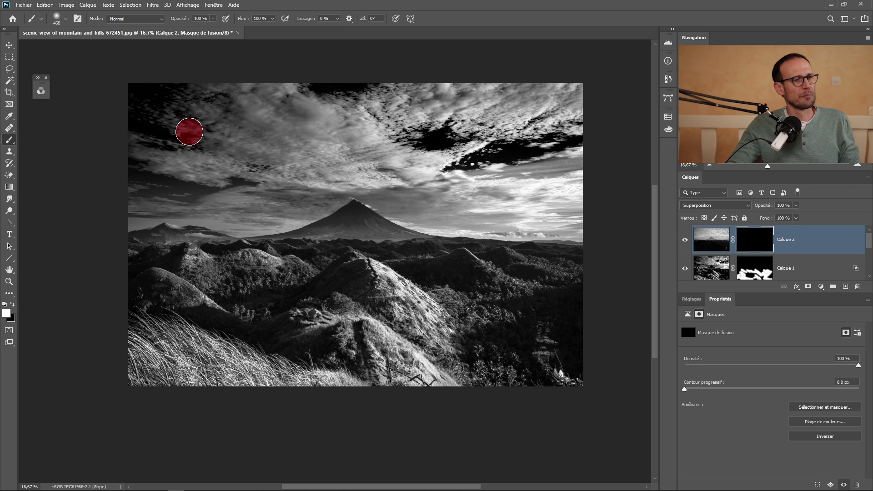
{"action": "left_click_drag", "start_coordinate": [189, 131], "coordinate": [88, 171]}
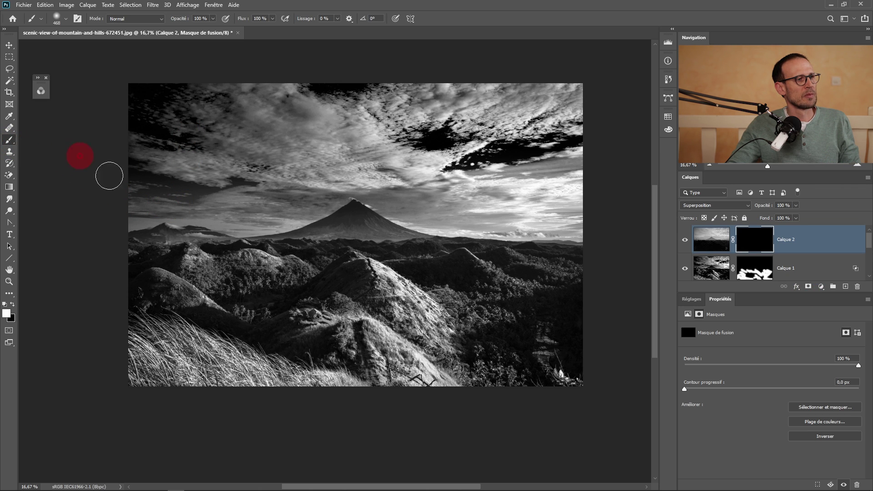
{"action": "mouse_move", "coordinate": [560, 355]}
{"action": "left_mouse_down"}
{"action": "mouse_move", "coordinate": [545, 367]}
{"action": "mouse_move", "coordinate": [553, 306]}
{"action": "mouse_move", "coordinate": [530, 332]}
{"action": "mouse_move", "coordinate": [556, 335]}
{"action": "mouse_move", "coordinate": [548, 364]}
{"action": "mouse_move", "coordinate": [559, 332]}
{"action": "mouse_move", "coordinate": [632, 372]}
{"action": "left_mouse_up"}
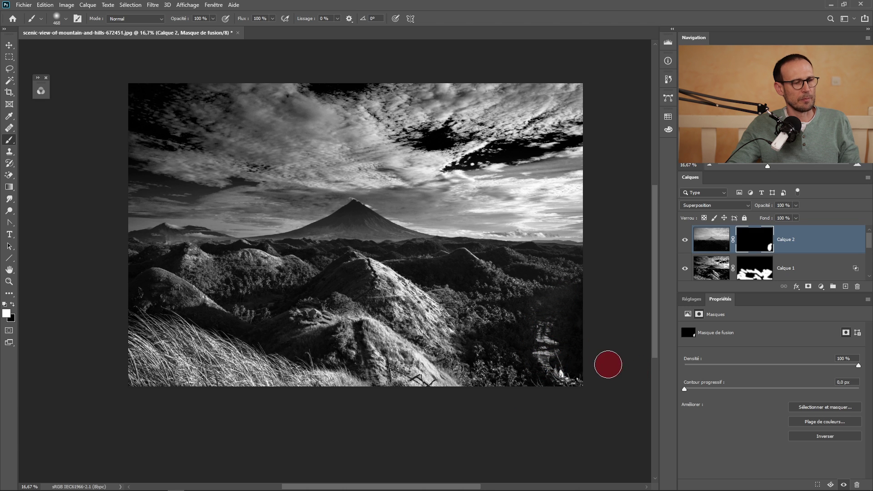
{"action": "scroll", "coordinate": [583, 336], "scroll_direction": "up", "scroll_amount": 2}
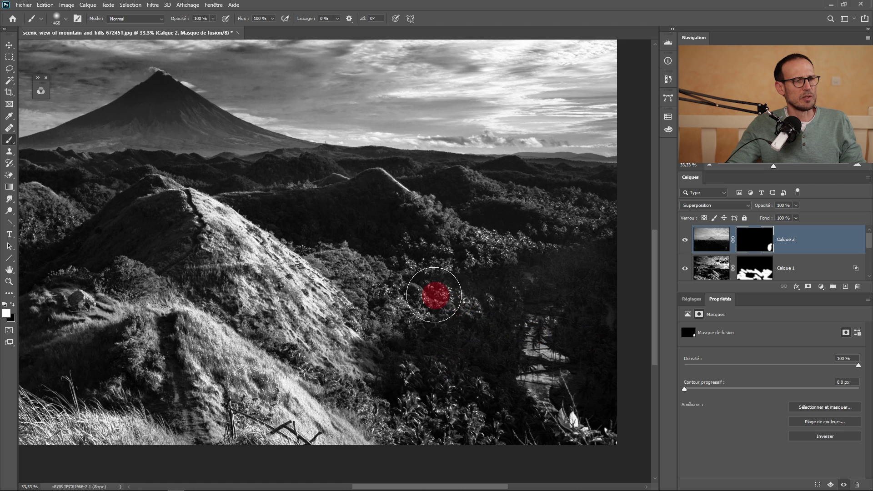
{"action": "mouse_move", "coordinate": [434, 295]}
{"action": "left_mouse_down"}
{"action": "mouse_move", "coordinate": [506, 327]}
{"action": "mouse_move", "coordinate": [562, 386]}
{"action": "mouse_move", "coordinate": [585, 359]}
{"action": "mouse_move", "coordinate": [565, 393]}
{"action": "mouse_move", "coordinate": [589, 298]}
{"action": "mouse_move", "coordinate": [540, 390]}
{"action": "left_mouse_up"}
{"action": "scroll", "coordinate": [523, 373], "scroll_direction": "down", "scroll_amount": 2}
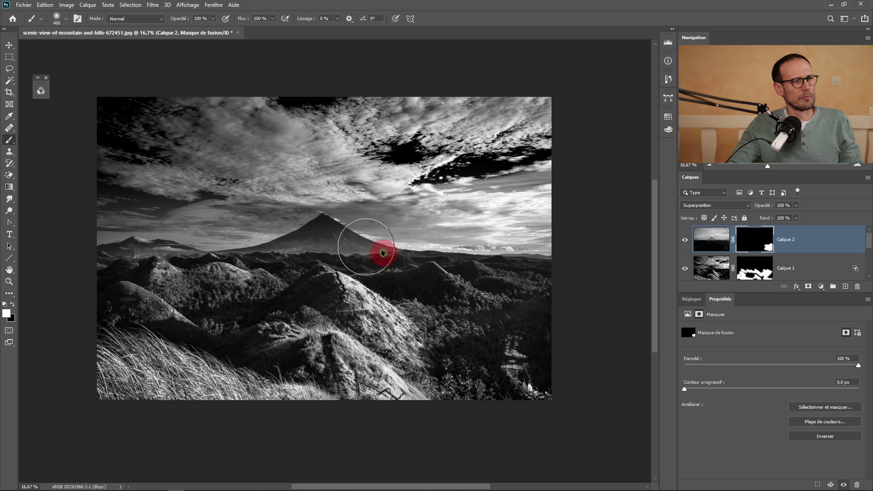
{"action": "mouse_move", "coordinate": [382, 253]}
{"action": "left_mouse_down"}
{"action": "mouse_move", "coordinate": [312, 228]}
{"action": "mouse_move", "coordinate": [292, 236]}
{"action": "mouse_move", "coordinate": [476, 230]}
{"action": "mouse_move", "coordinate": [289, 227]}
{"action": "left_mouse_up"}
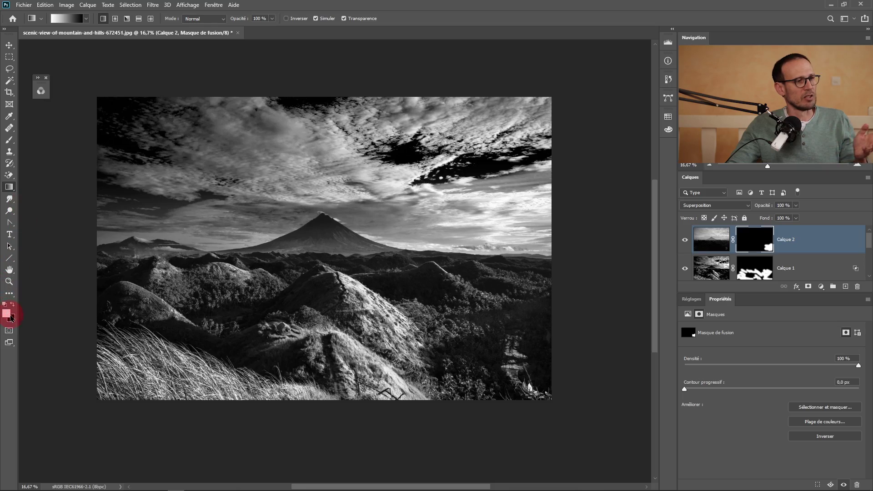
- Reset default colours and draw a reflected gradient from the mountain peak on Calque 2's mask
{"action": "left_click", "coordinate": [4, 304]}
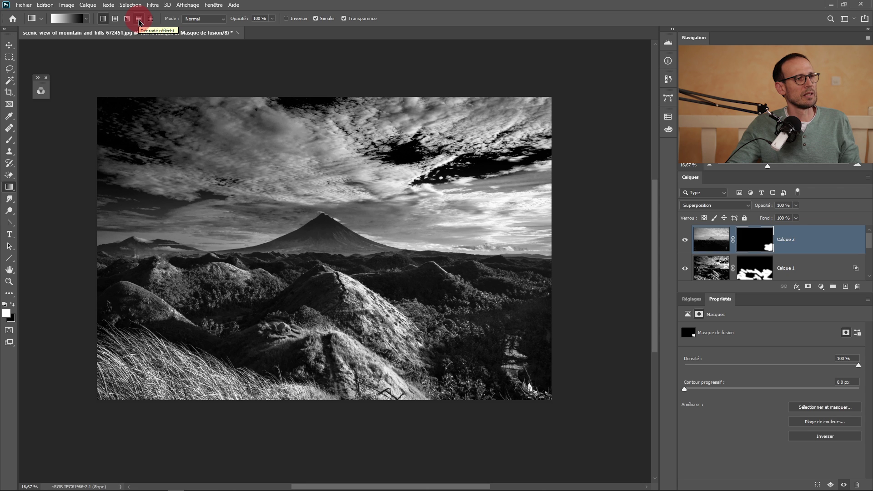
{"action": "left_click", "coordinate": [139, 20]}
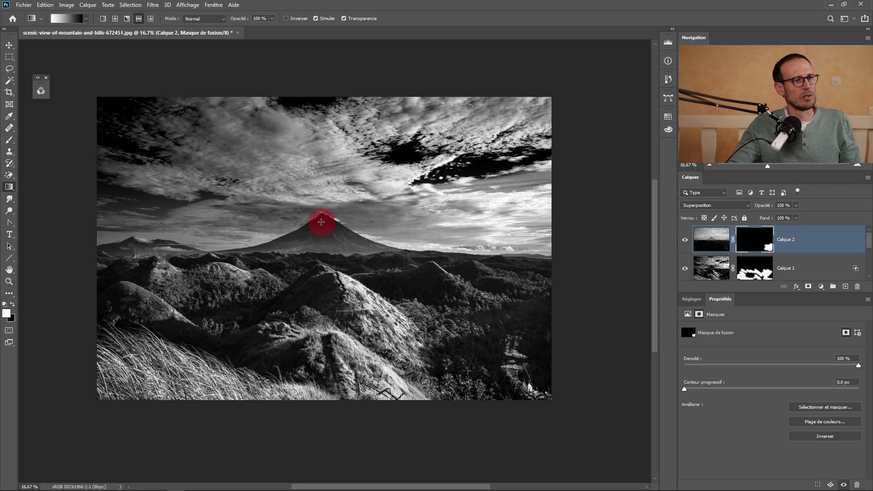
{"action": "left_click_drag", "start_coordinate": [324, 261], "coordinate": [320, 267]}
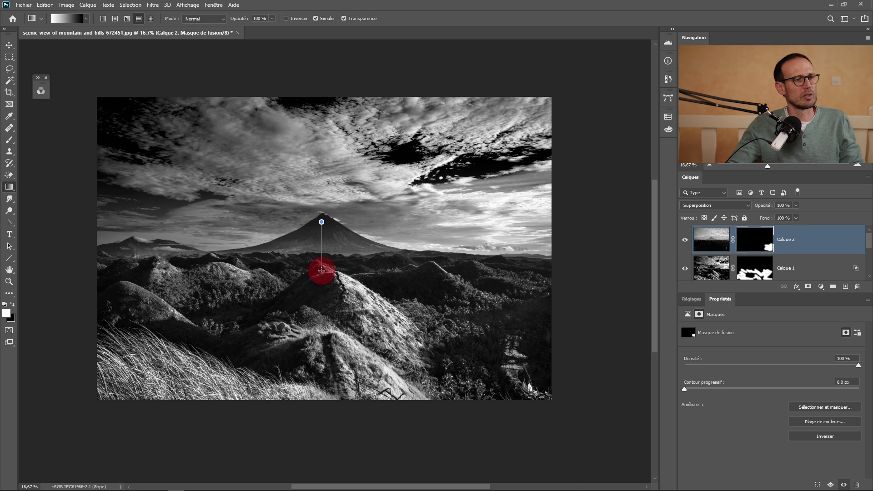
{"action": "left_click_drag", "start_coordinate": [321, 271], "coordinate": [321, 270]}
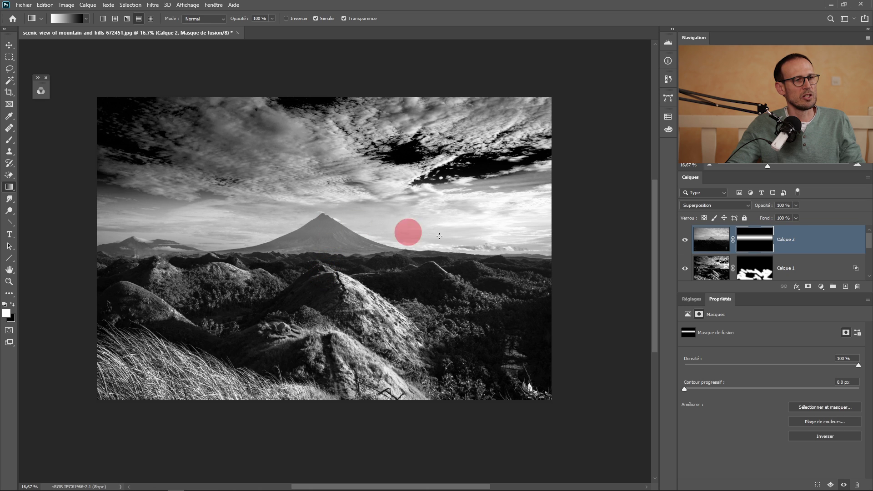
- Check Calque 2's mask on its own, then redraw the reflected gradient downward from the peak
{"action": "left_click", "coordinate": [754, 248], "text": "alt"}
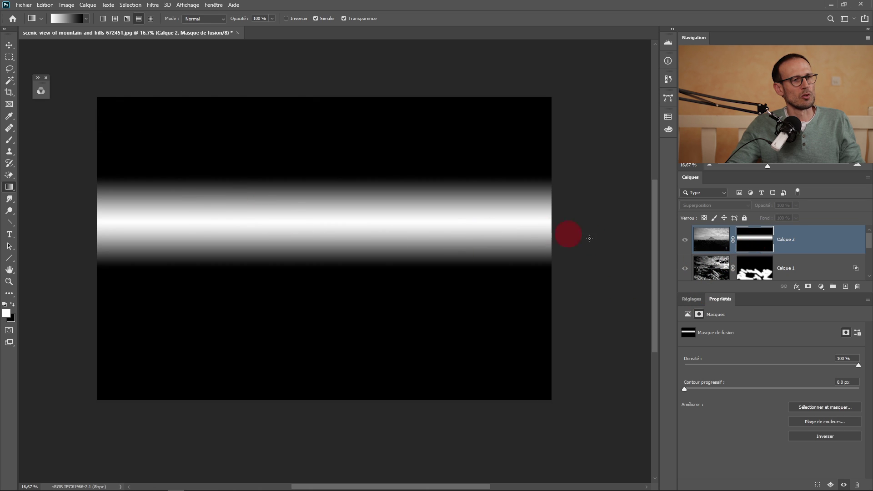
{"action": "left_click", "coordinate": [756, 245], "text": "alt"}
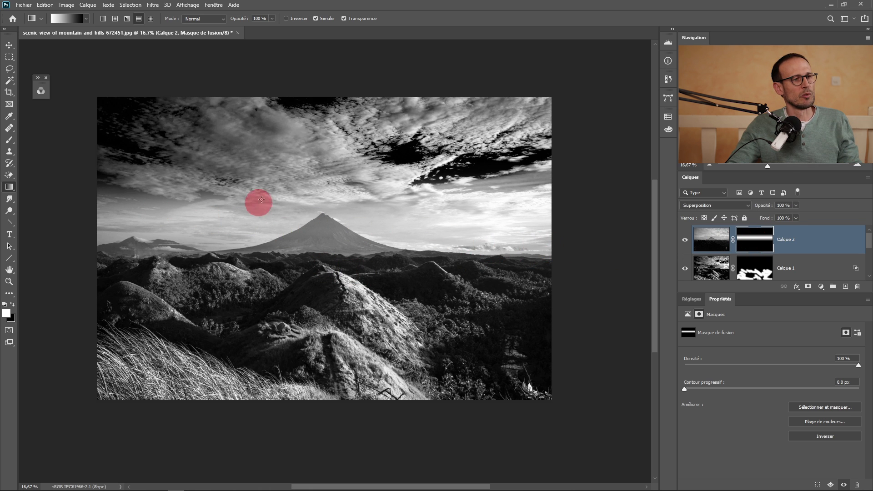
{"action": "left_click_drag", "start_coordinate": [325, 187], "coordinate": [341, 291]}
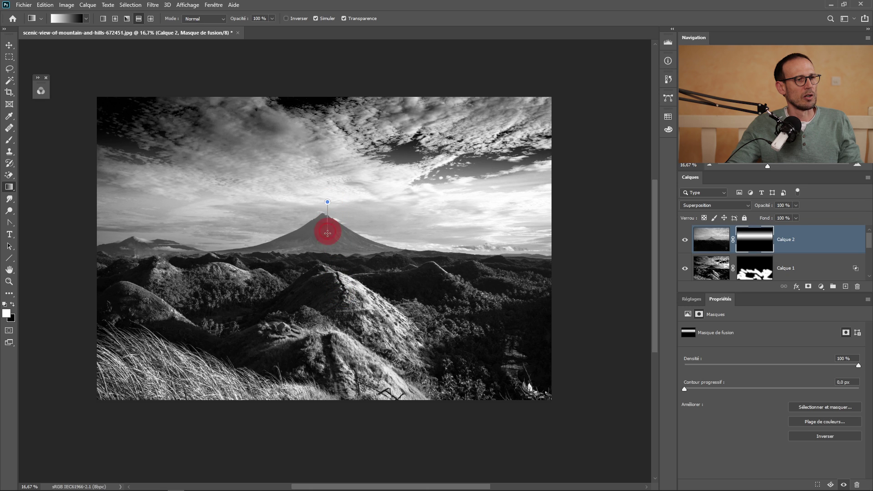
{"action": "left_click_drag", "start_coordinate": [328, 183], "coordinate": [328, 257]}
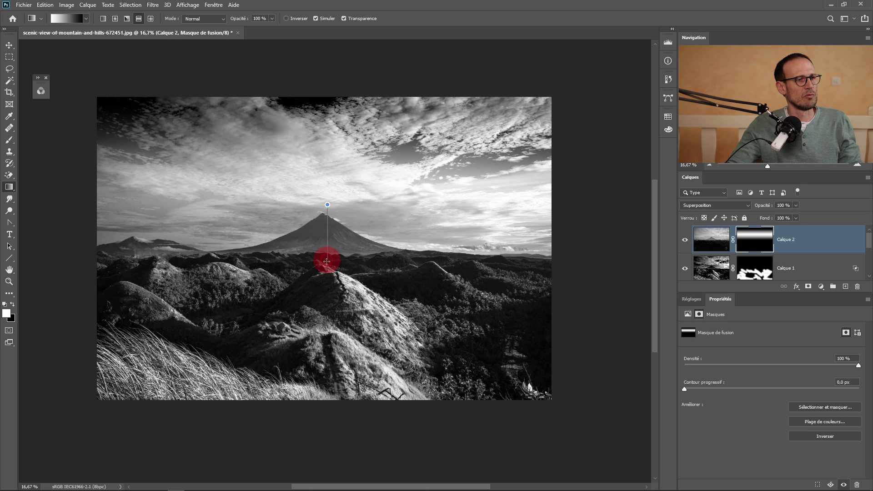
{"action": "left_click_drag", "start_coordinate": [327, 207], "coordinate": [327, 263]}
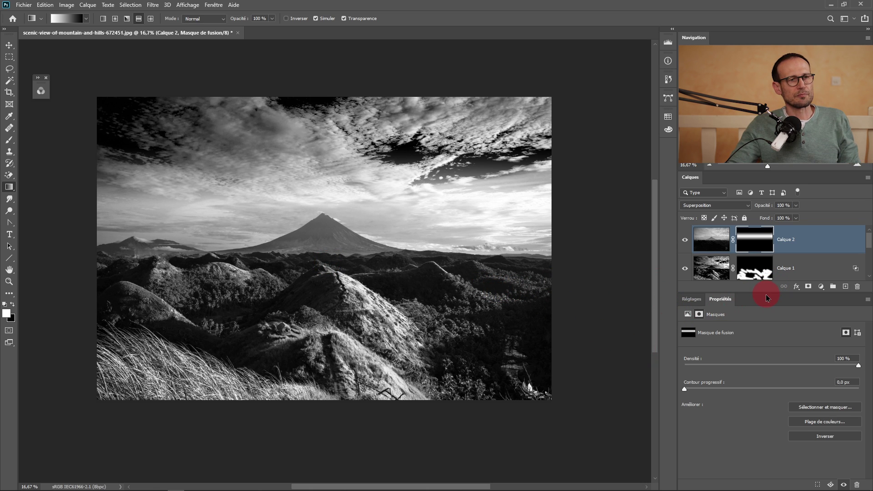
- Float and enlarge the Layers panel, then set Mélanges 1 to Red 40 and Green 60
{"action": "left_click_drag", "start_coordinate": [693, 183], "coordinate": [508, 91]}
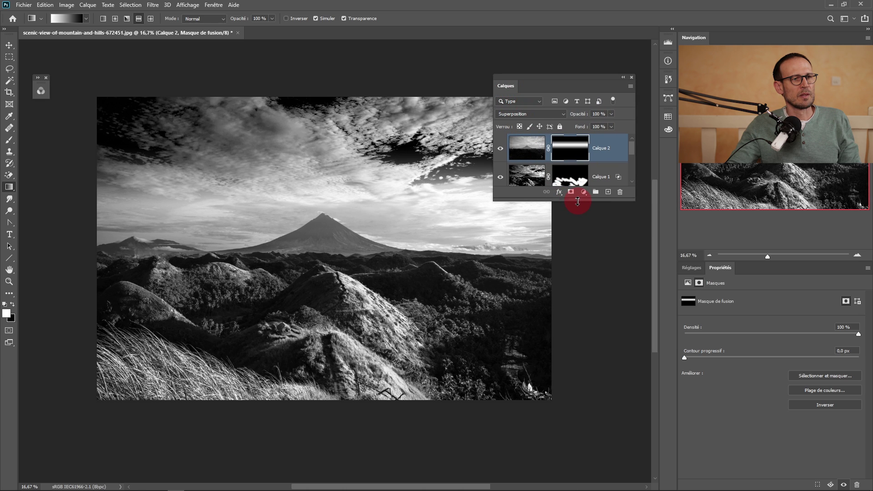
{"action": "left_click_drag", "start_coordinate": [575, 198], "coordinate": [590, 352]}
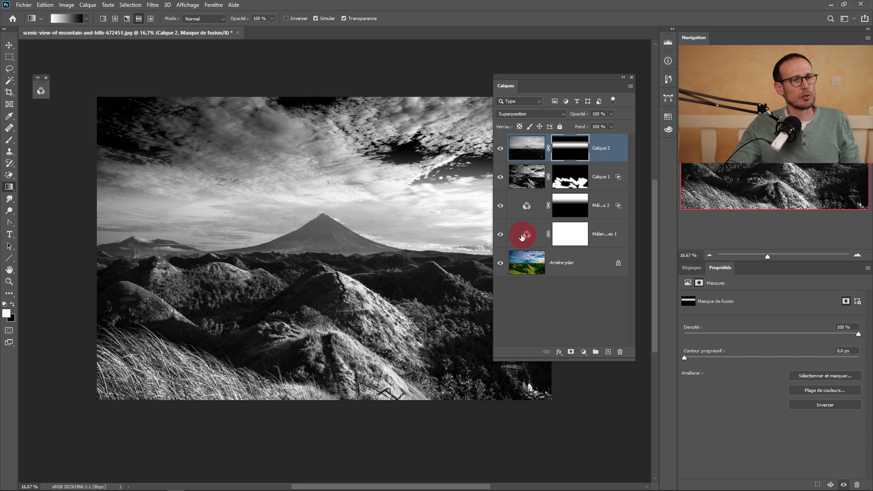
{"action": "left_click", "coordinate": [528, 237]}
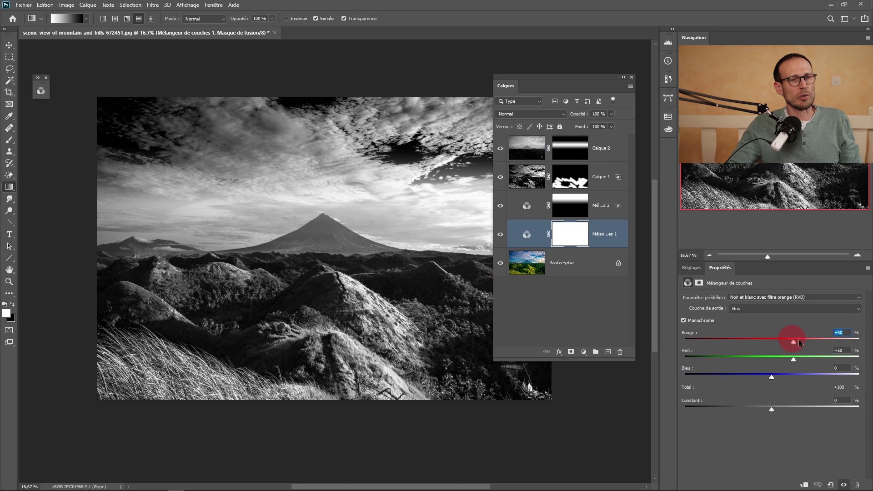
{"action": "left_click", "coordinate": [840, 332]}
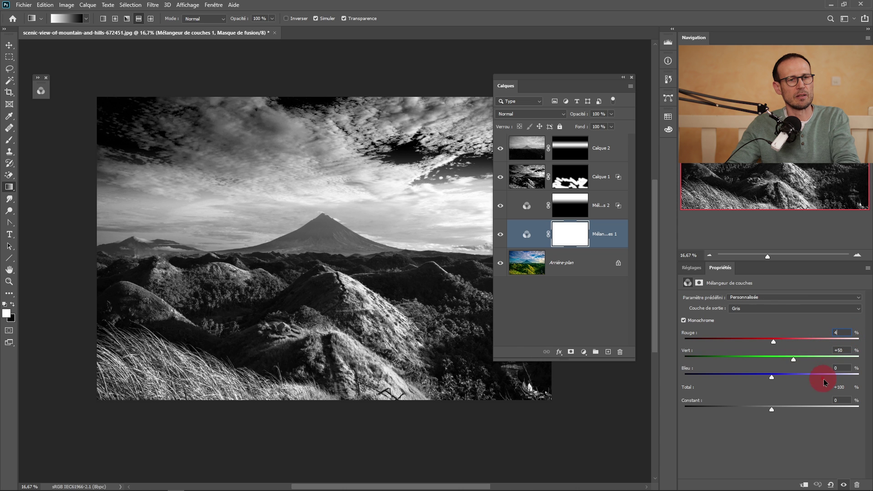
{"action": "type", "text": "40"}
{"action": "key", "text": "Tab"}
{"action": "type", "text": "60"}
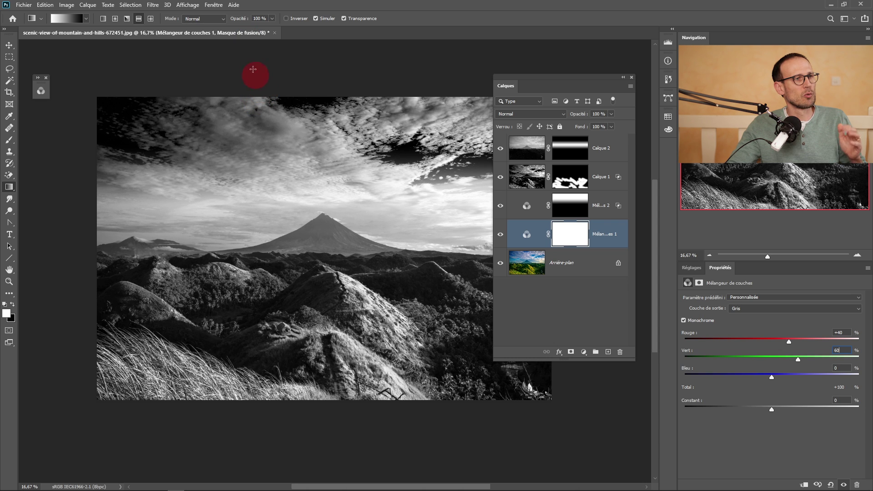
- Show the Histogram panel and place it over the image
{"action": "left_click", "coordinate": [219, 9]}
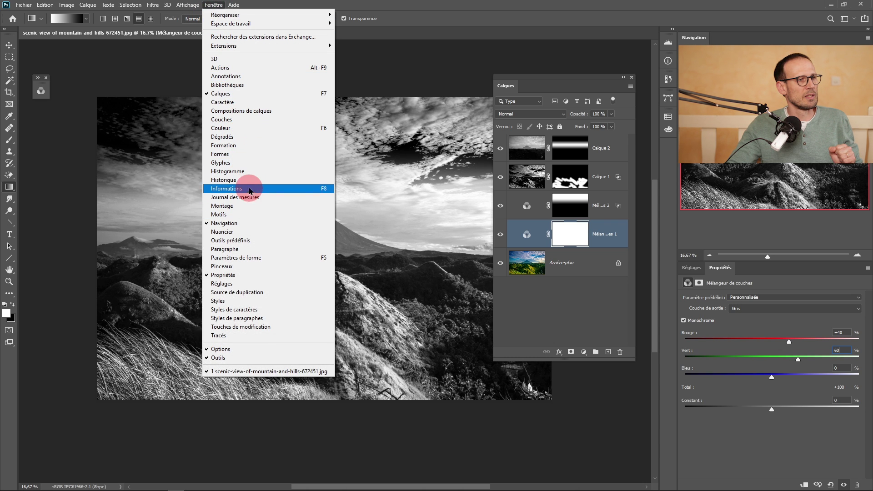
{"action": "left_click", "coordinate": [233, 172]}
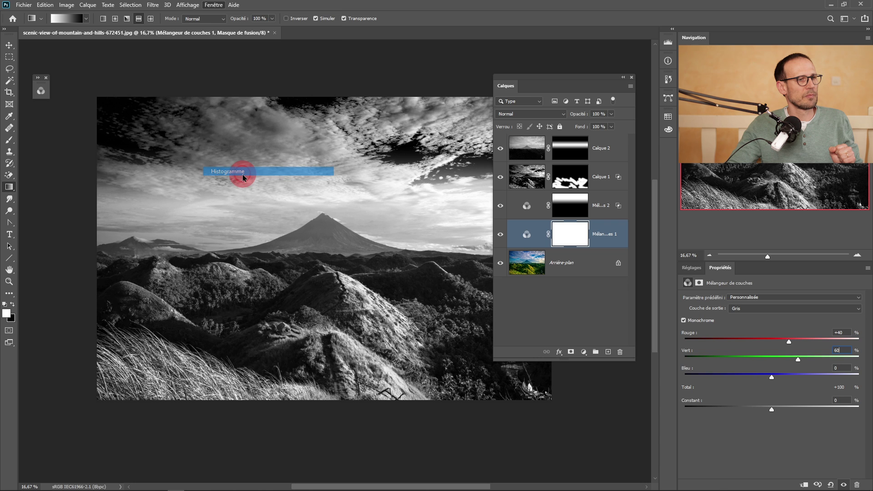
{"action": "left_click_drag", "start_coordinate": [580, 39], "coordinate": [221, 188]}
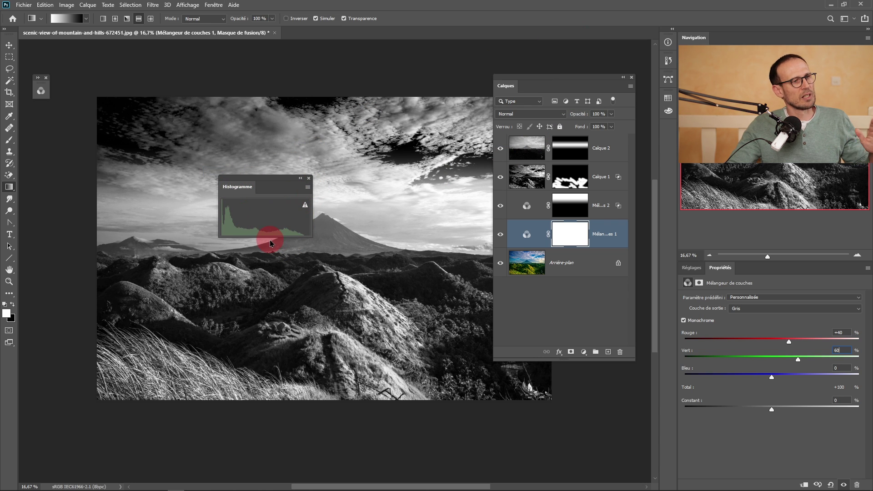
- Toggle Mélanges 2 on and off to compare the sky, then select that layer
{"action": "left_click", "coordinate": [501, 207]}
{"action": "left_click", "coordinate": [501, 207]}
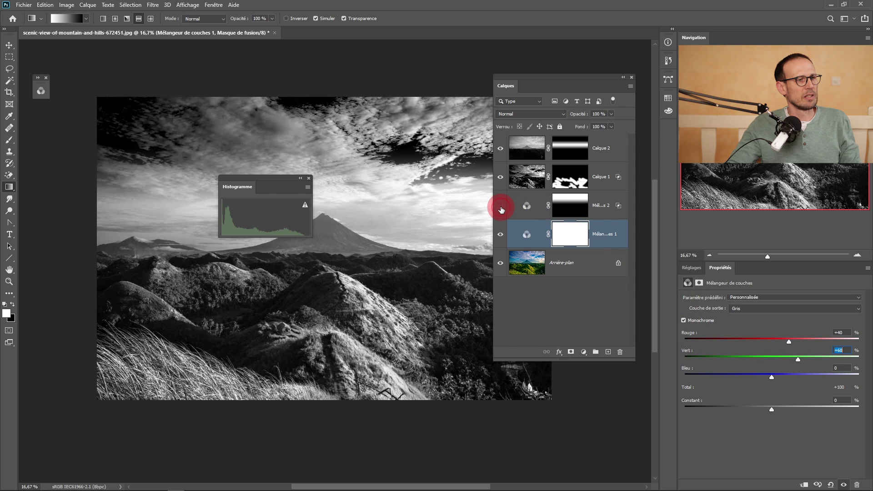
{"action": "left_click", "coordinate": [500, 207]}
{"action": "left_click", "coordinate": [501, 207]}
{"action": "left_click", "coordinate": [501, 207]}
{"action": "left_click", "coordinate": [501, 207]}
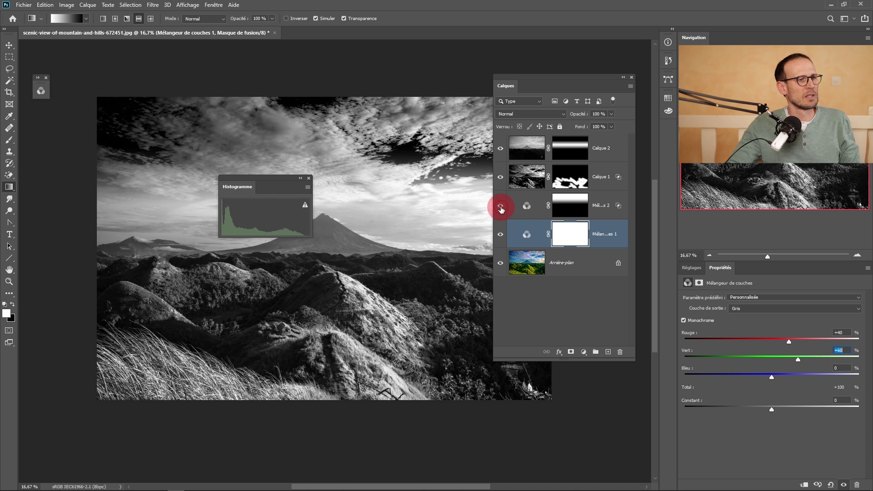
{"action": "left_click", "coordinate": [501, 207]}
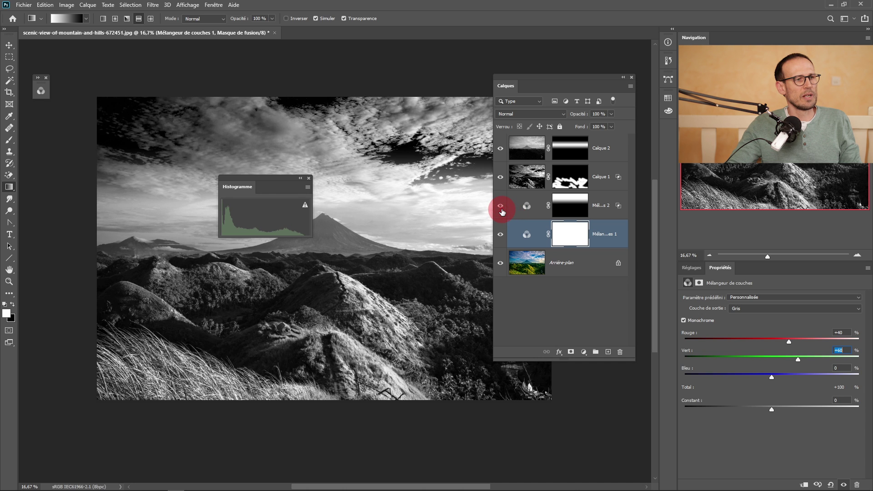
{"action": "left_click", "coordinate": [612, 223]}
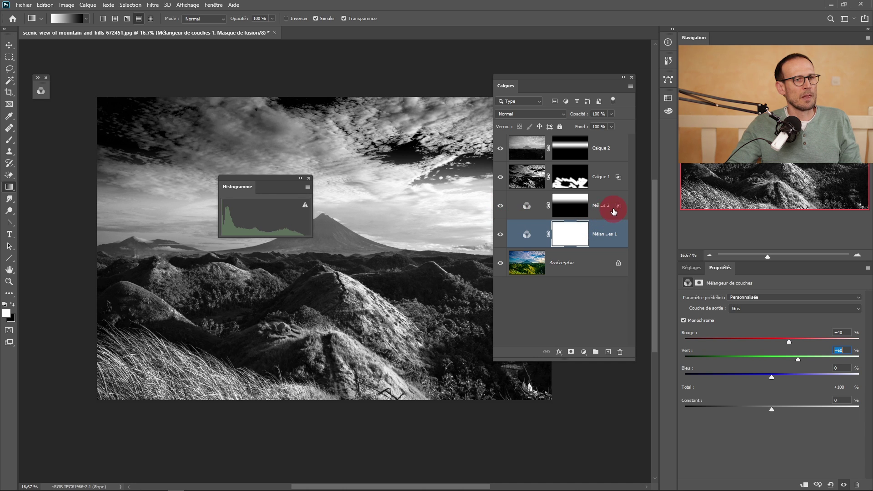
{"action": "left_click", "coordinate": [605, 213]}
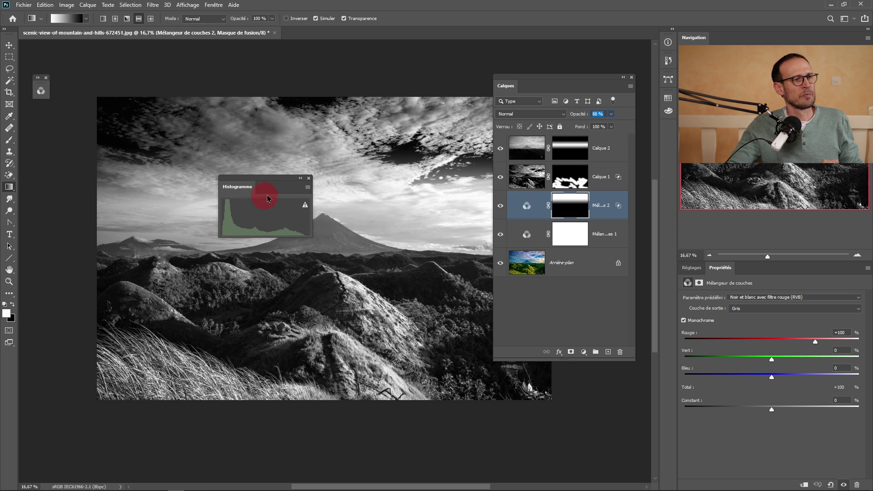
- Close the histogram, shift the view slightly left, and collapse the Layers panel to an icon
{"action": "left_click", "coordinate": [309, 179]}
{"action": "left_click_drag", "start_coordinate": [432, 250], "coordinate": [387, 251]}
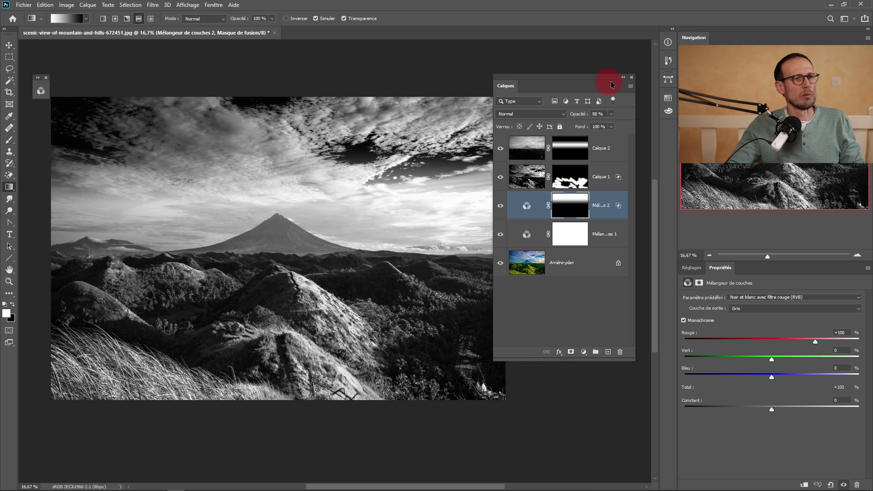
{"action": "left_click", "coordinate": [624, 81]}
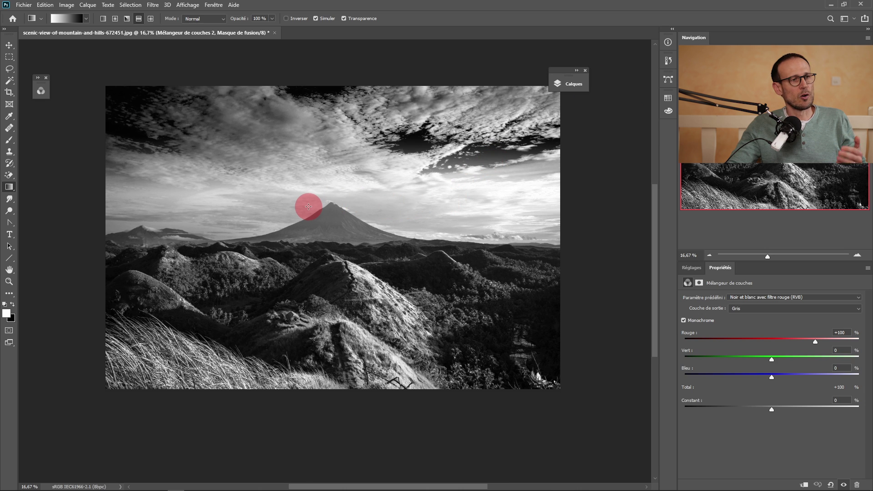